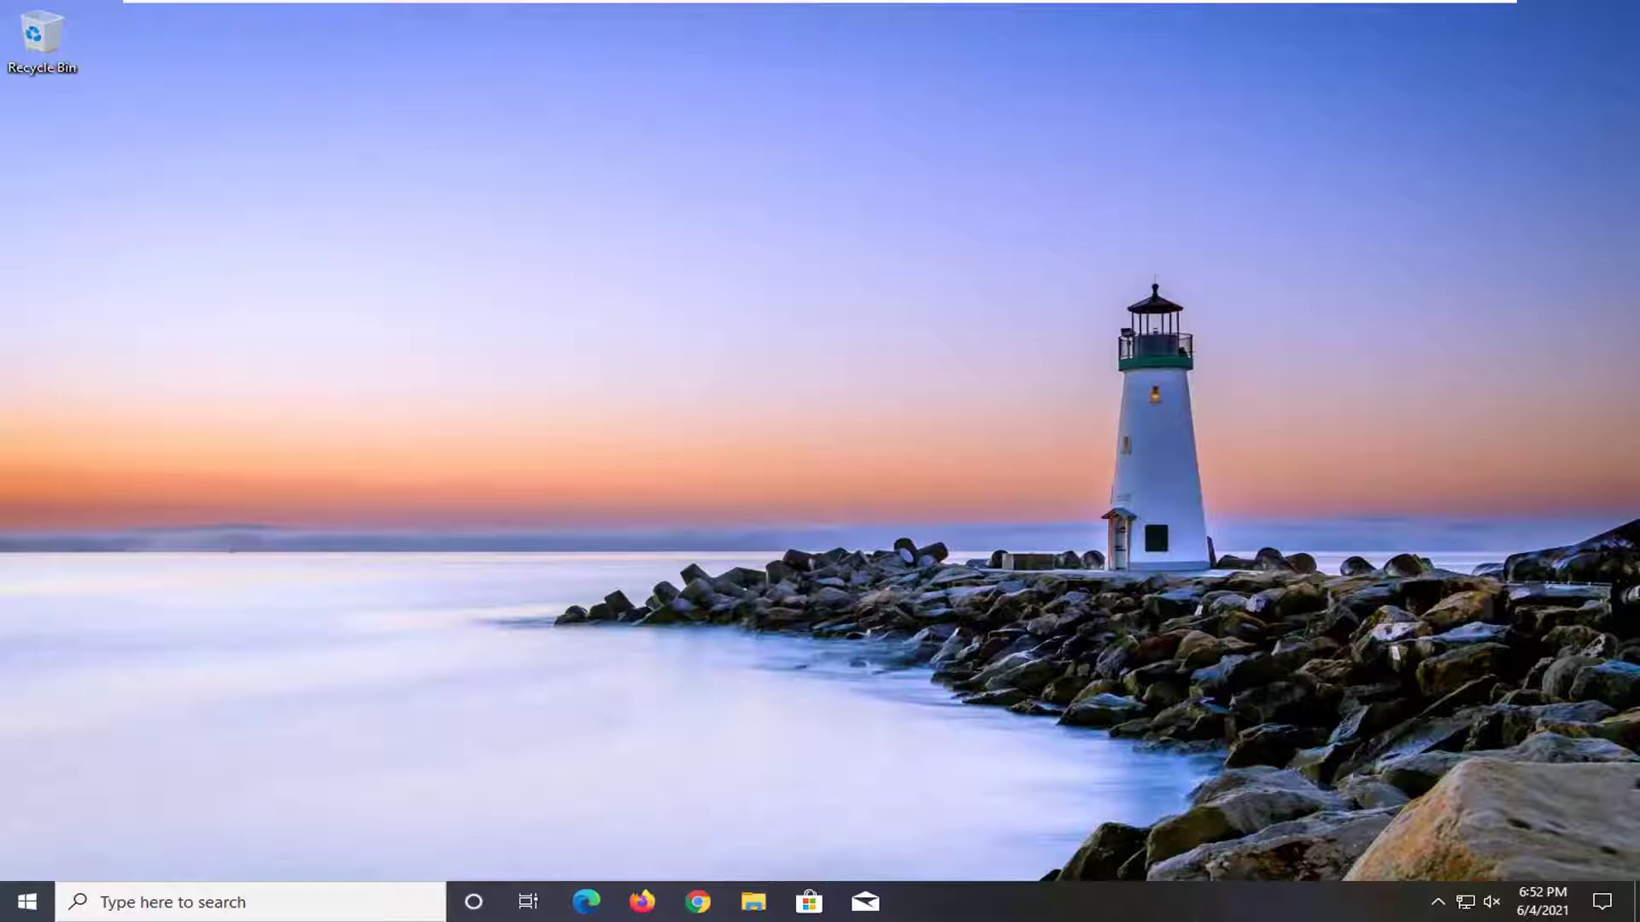
Find Registry Editor through Start menu search and run it as administrator
{"action": "left_click", "coordinate": [26, 902]}
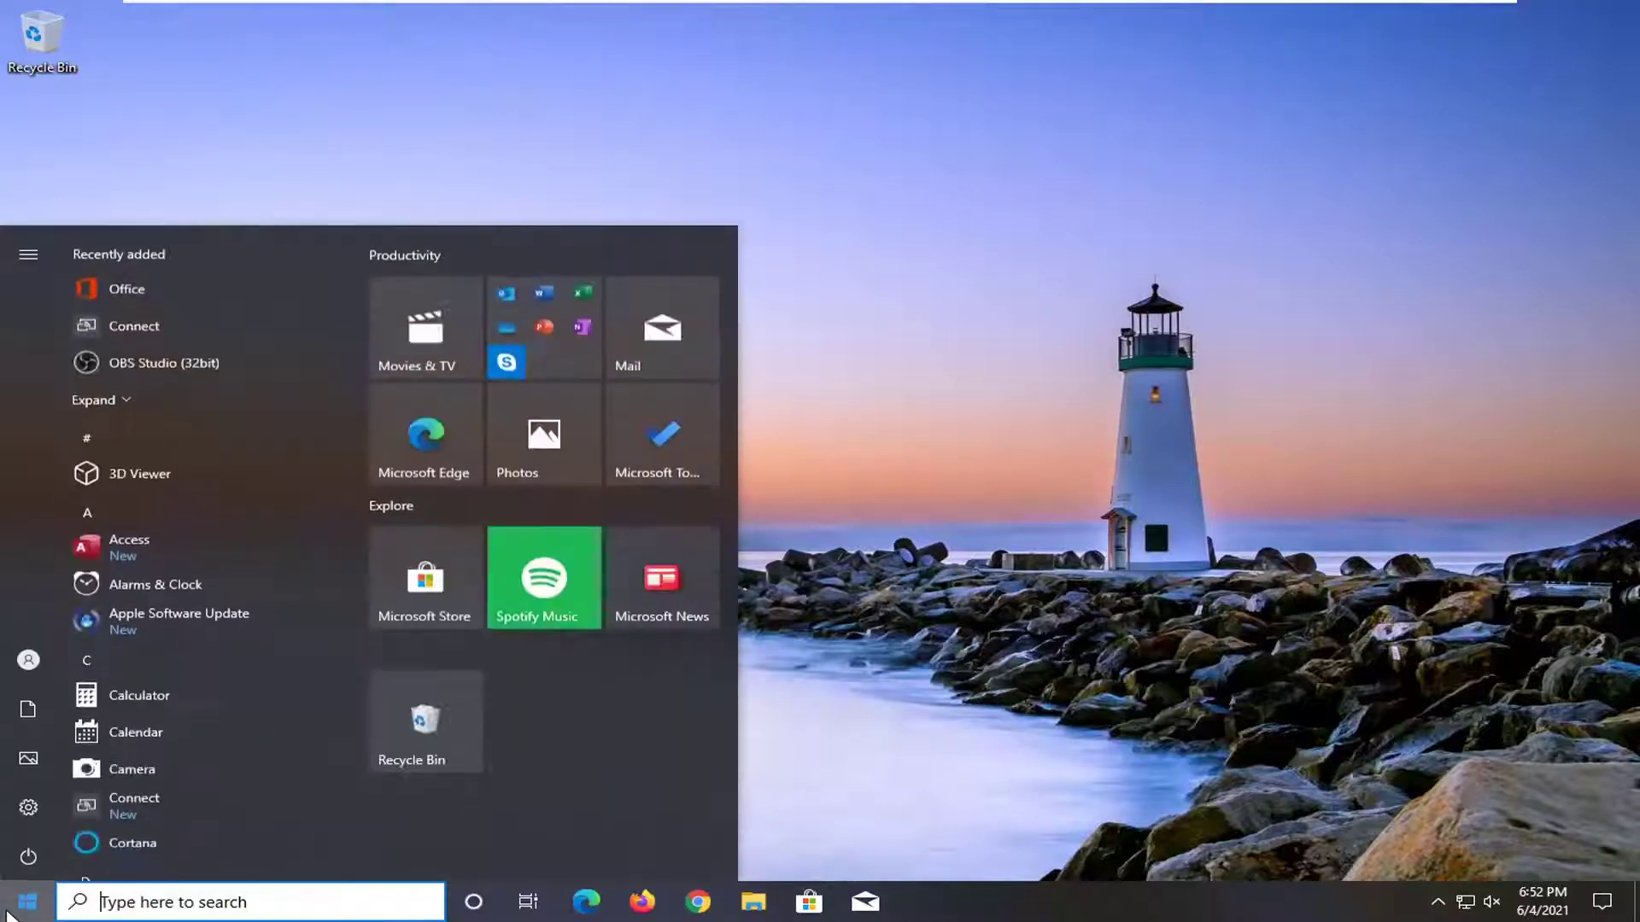
{"action": "type", "text": "regedit"}
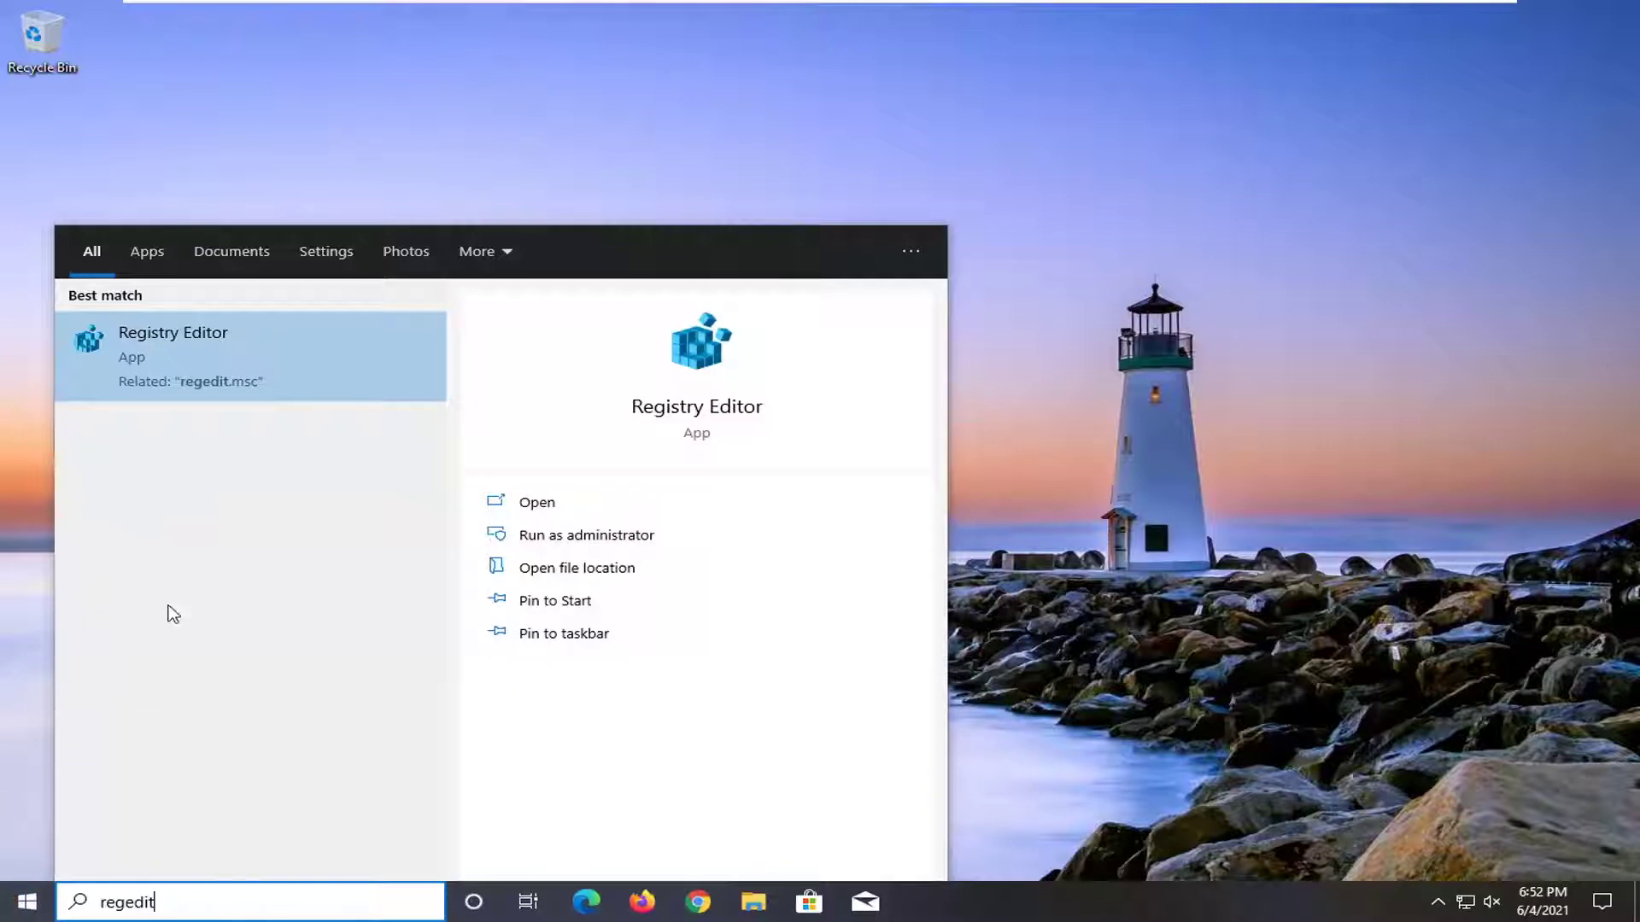
{"action": "right_click", "coordinate": [169, 346]}
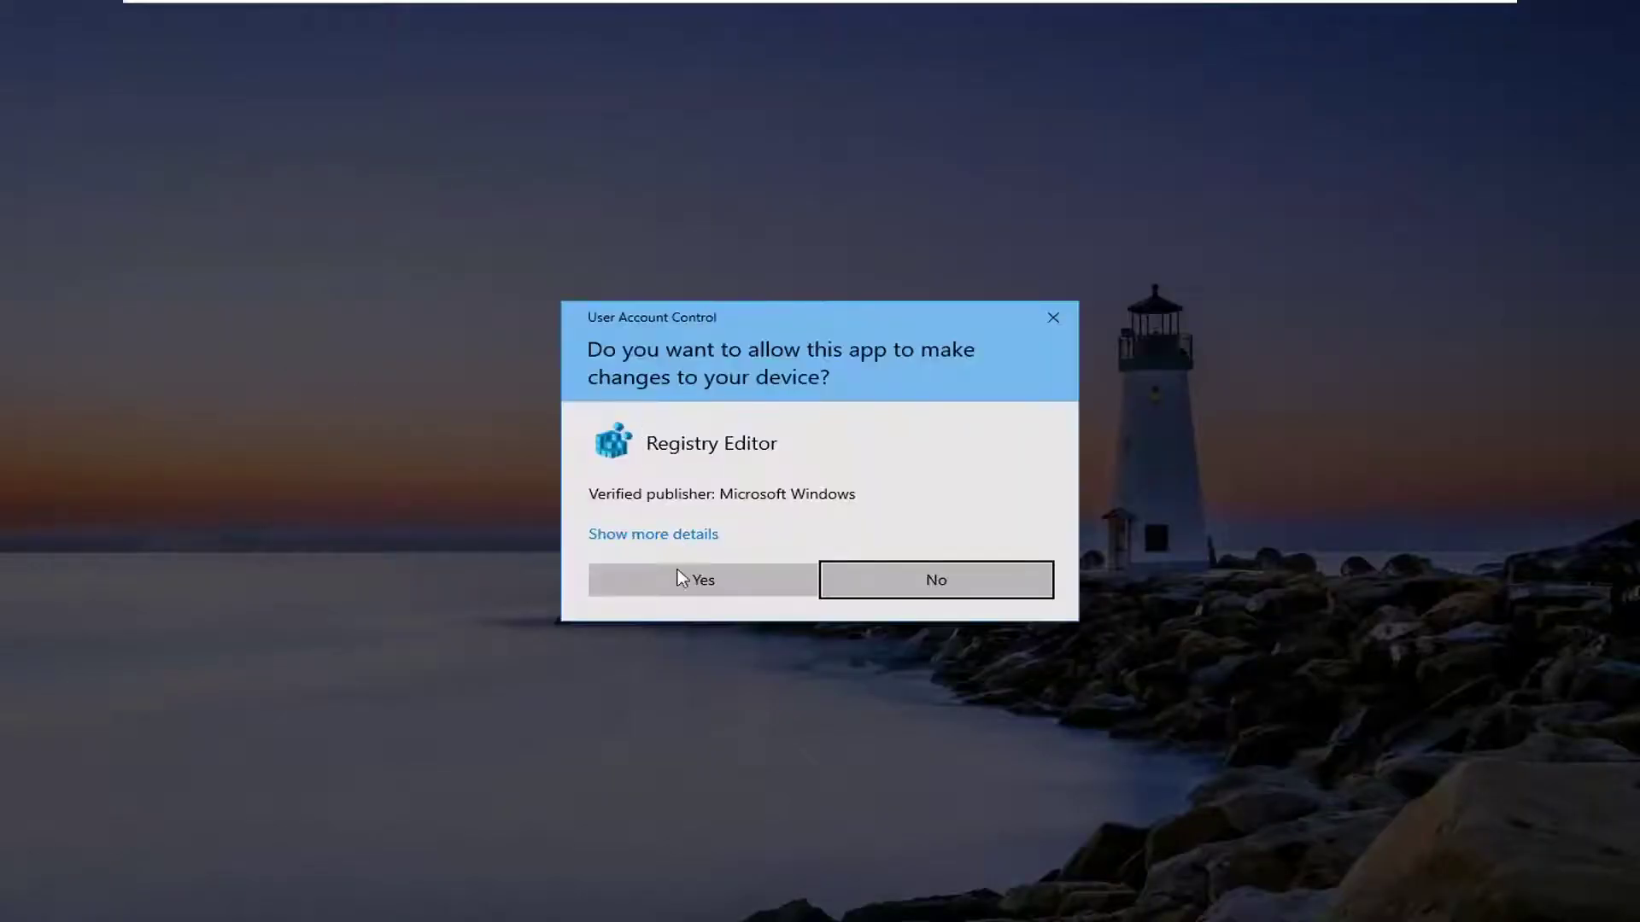
Approve the UAC prompt, then collapse Policies, SOFTWARE and HKEY_CURRENT_USER back to Computer
{"action": "left_click", "coordinate": [674, 579]}
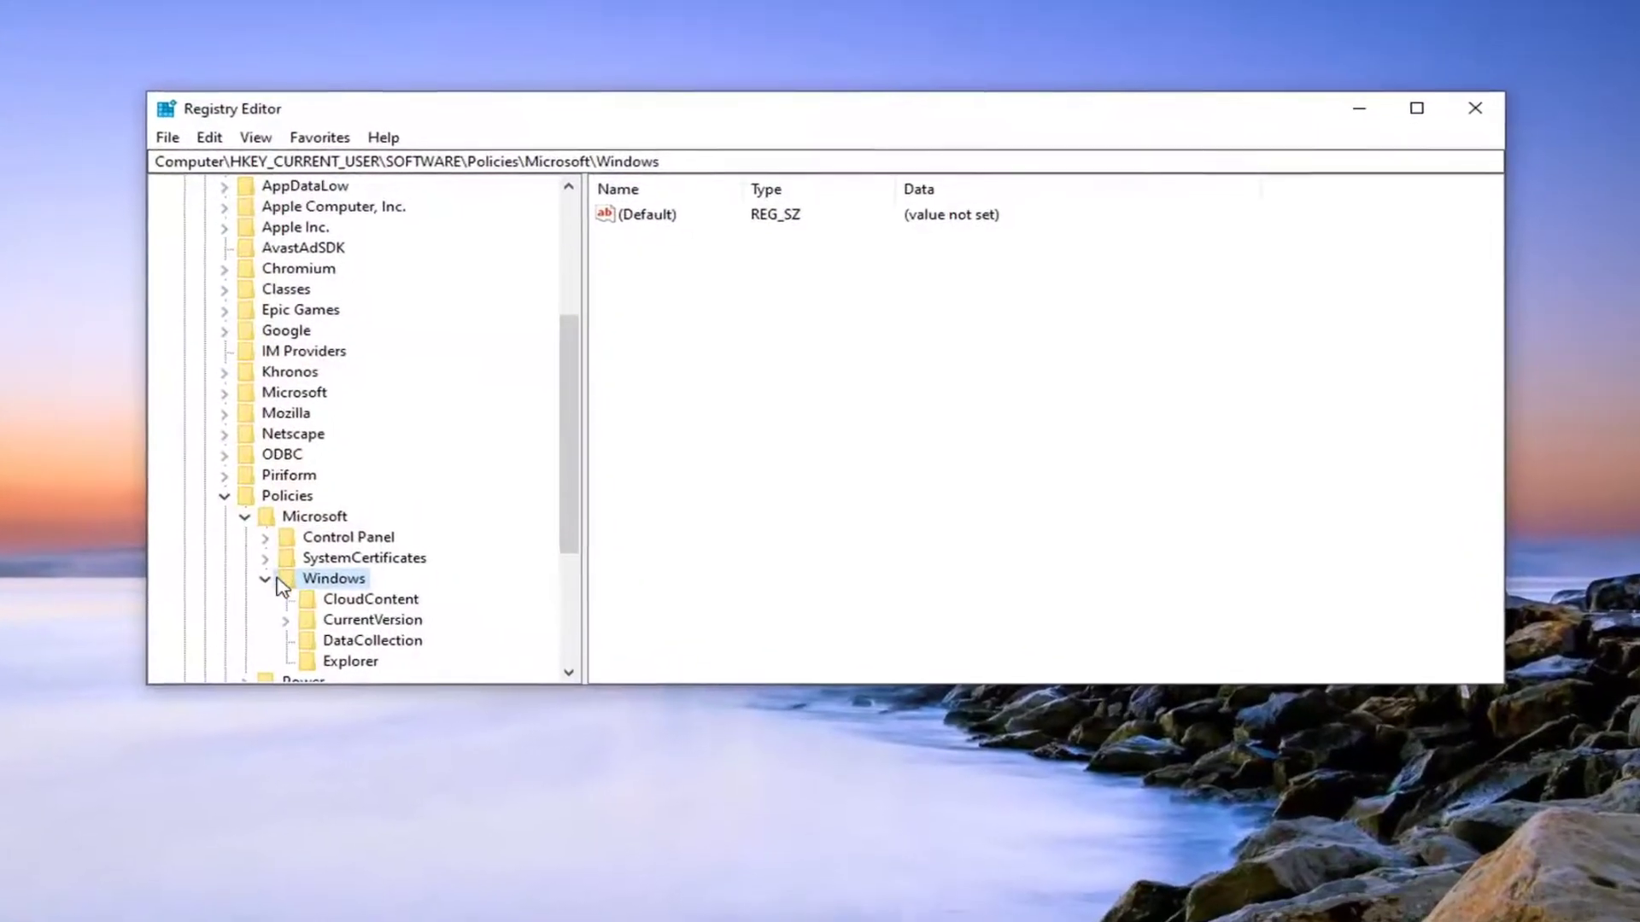
{"action": "left_click", "coordinate": [264, 579]}
{"action": "left_click", "coordinate": [220, 517]}
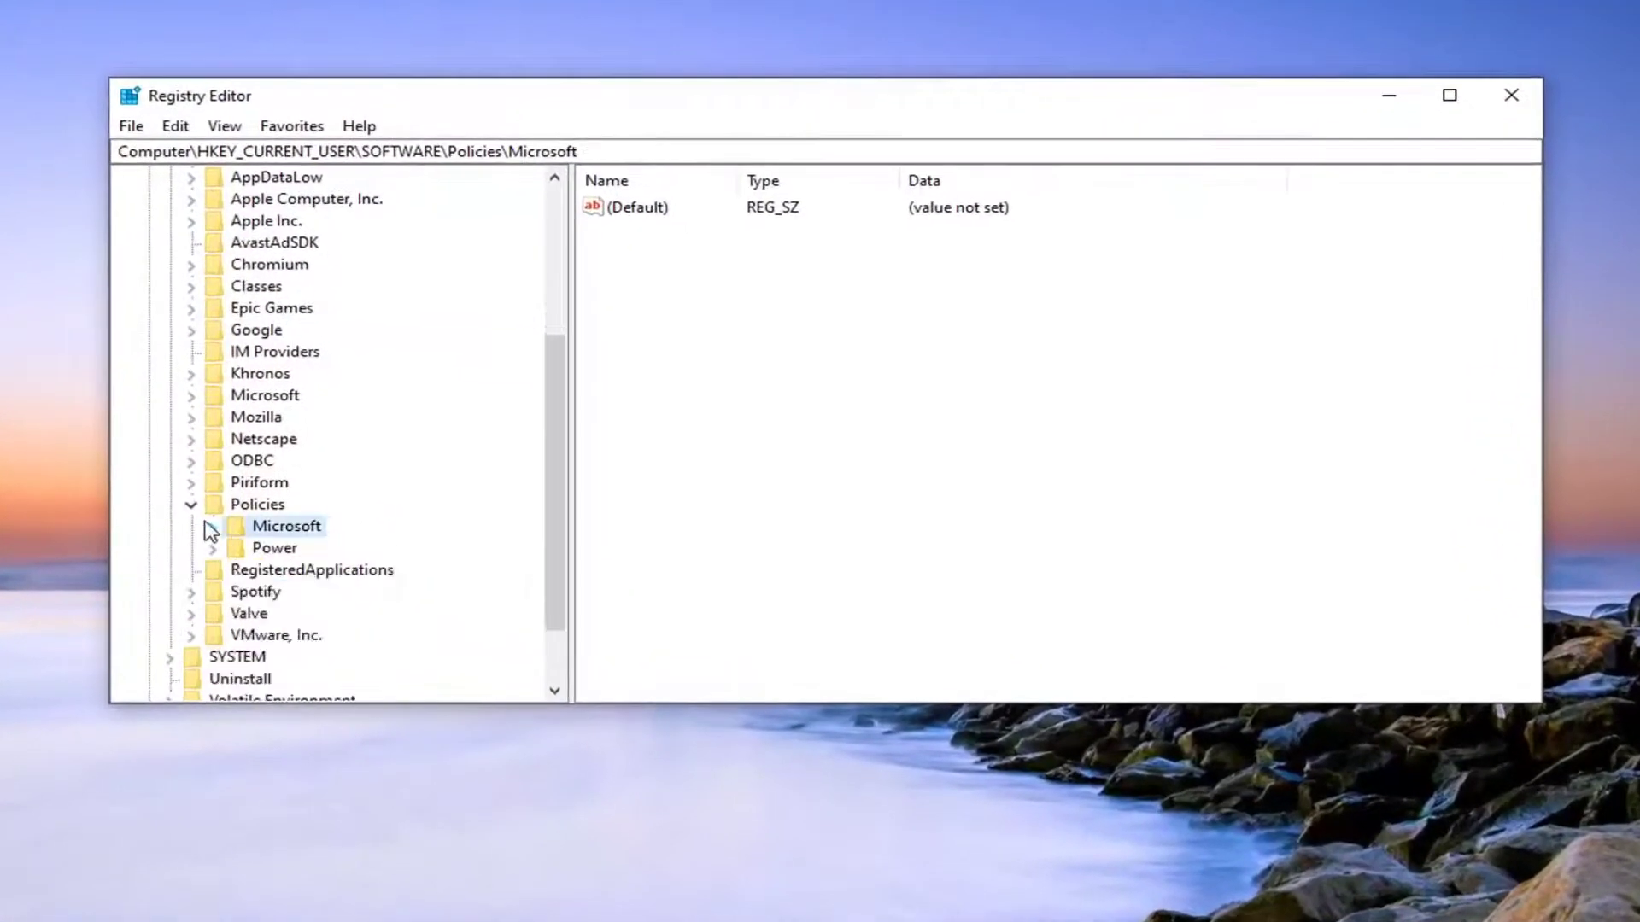
{"action": "left_click", "coordinate": [192, 485]}
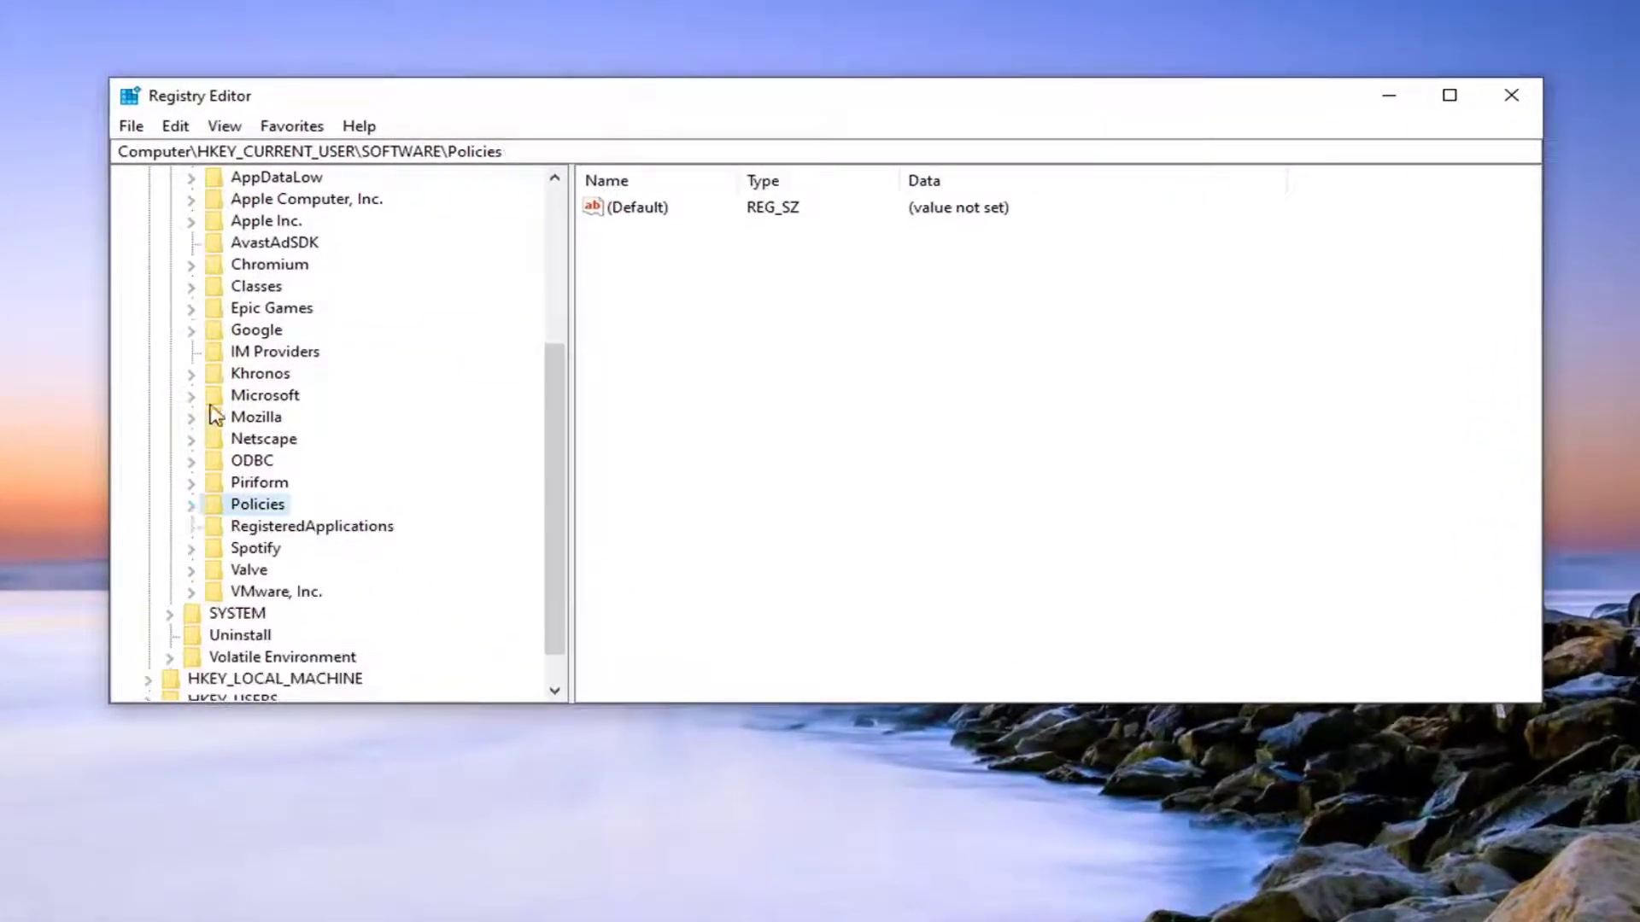
{"action": "scroll", "coordinate": [213, 414], "scroll_direction": "up", "scroll_amount": 3}
{"action": "left_click", "coordinate": [191, 424]}
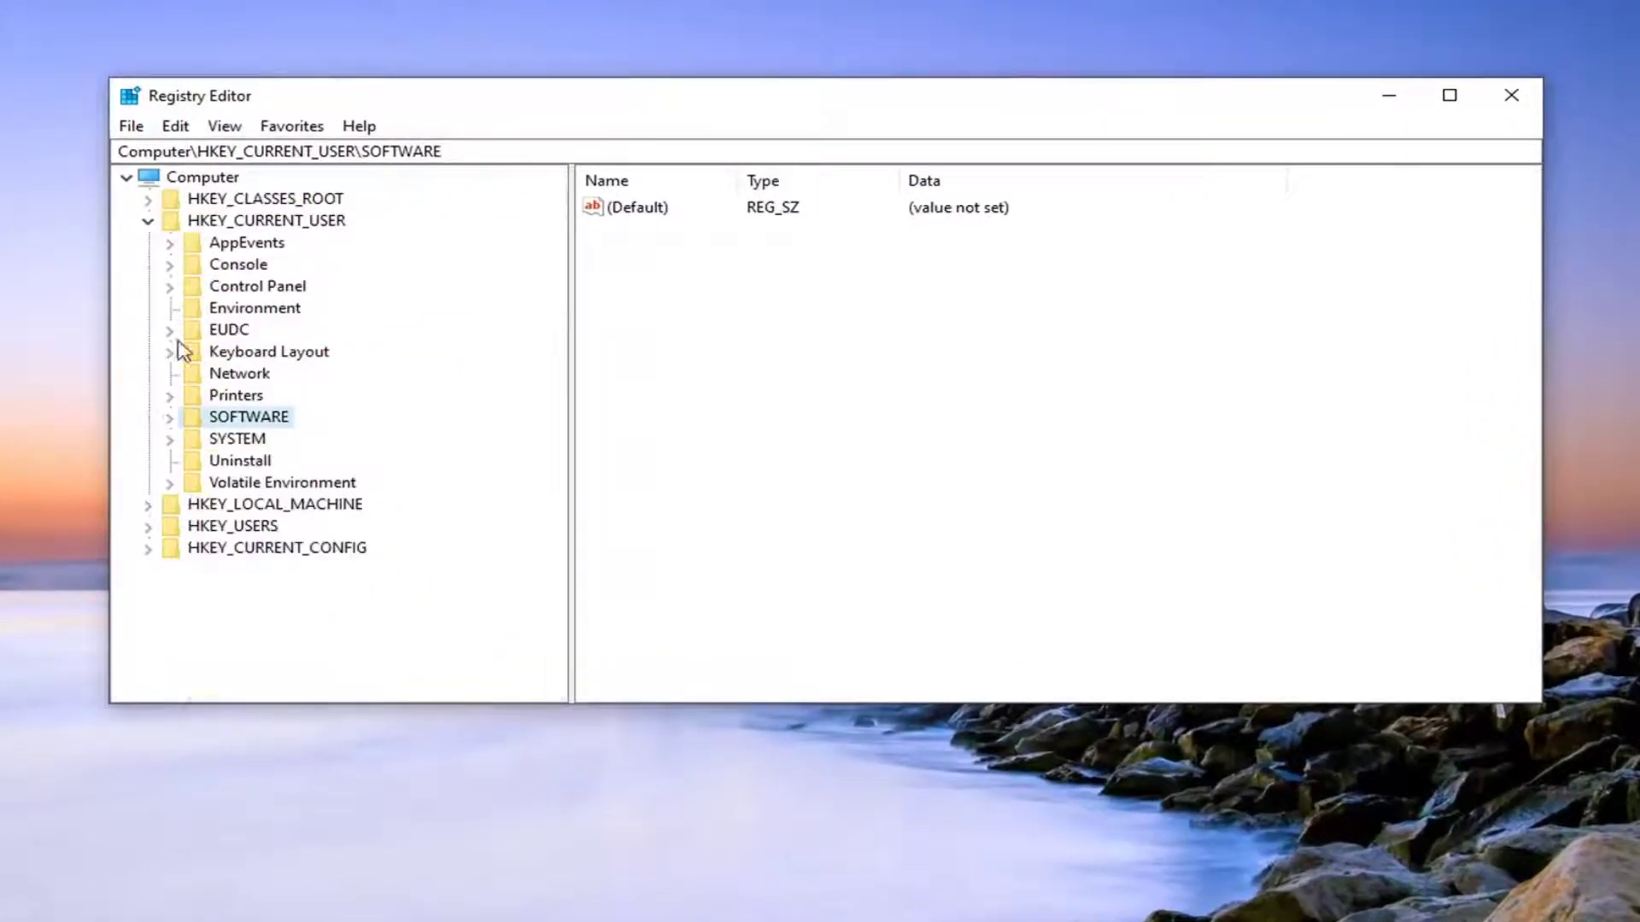
{"action": "left_click", "coordinate": [148, 222]}
{"action": "left_click", "coordinate": [203, 177]}
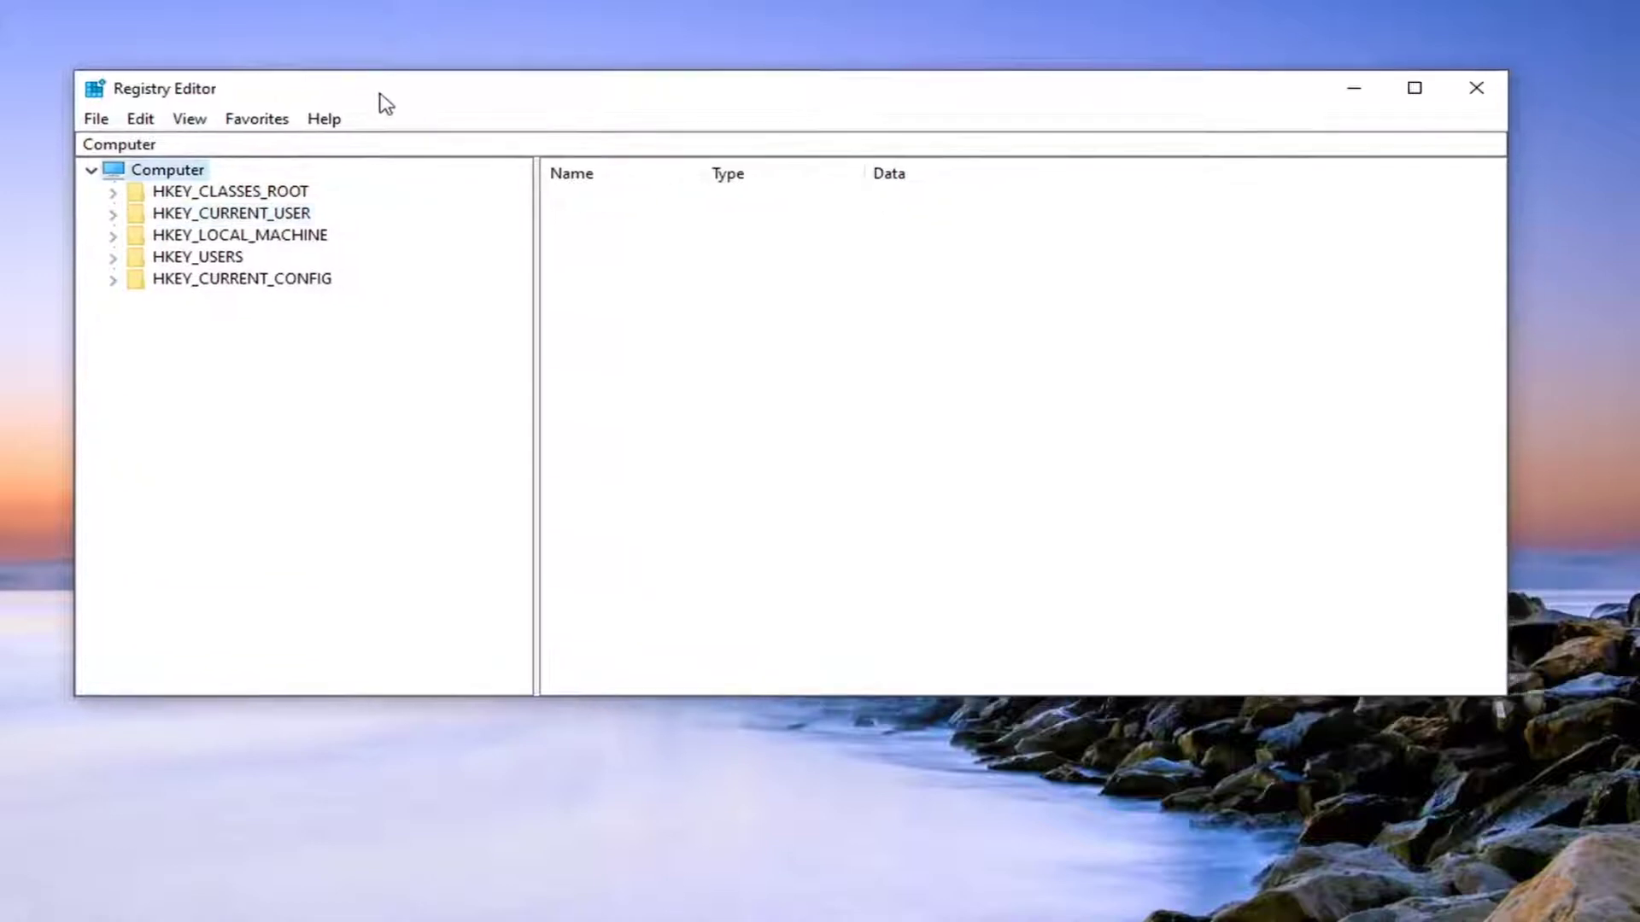
Reposition the Registry Editor window and make it taller
{"action": "left_click_drag", "start_coordinate": [411, 91], "coordinate": [384, 66]}
{"action": "left_click_drag", "start_coordinate": [1262, 679], "coordinate": [1237, 864]}
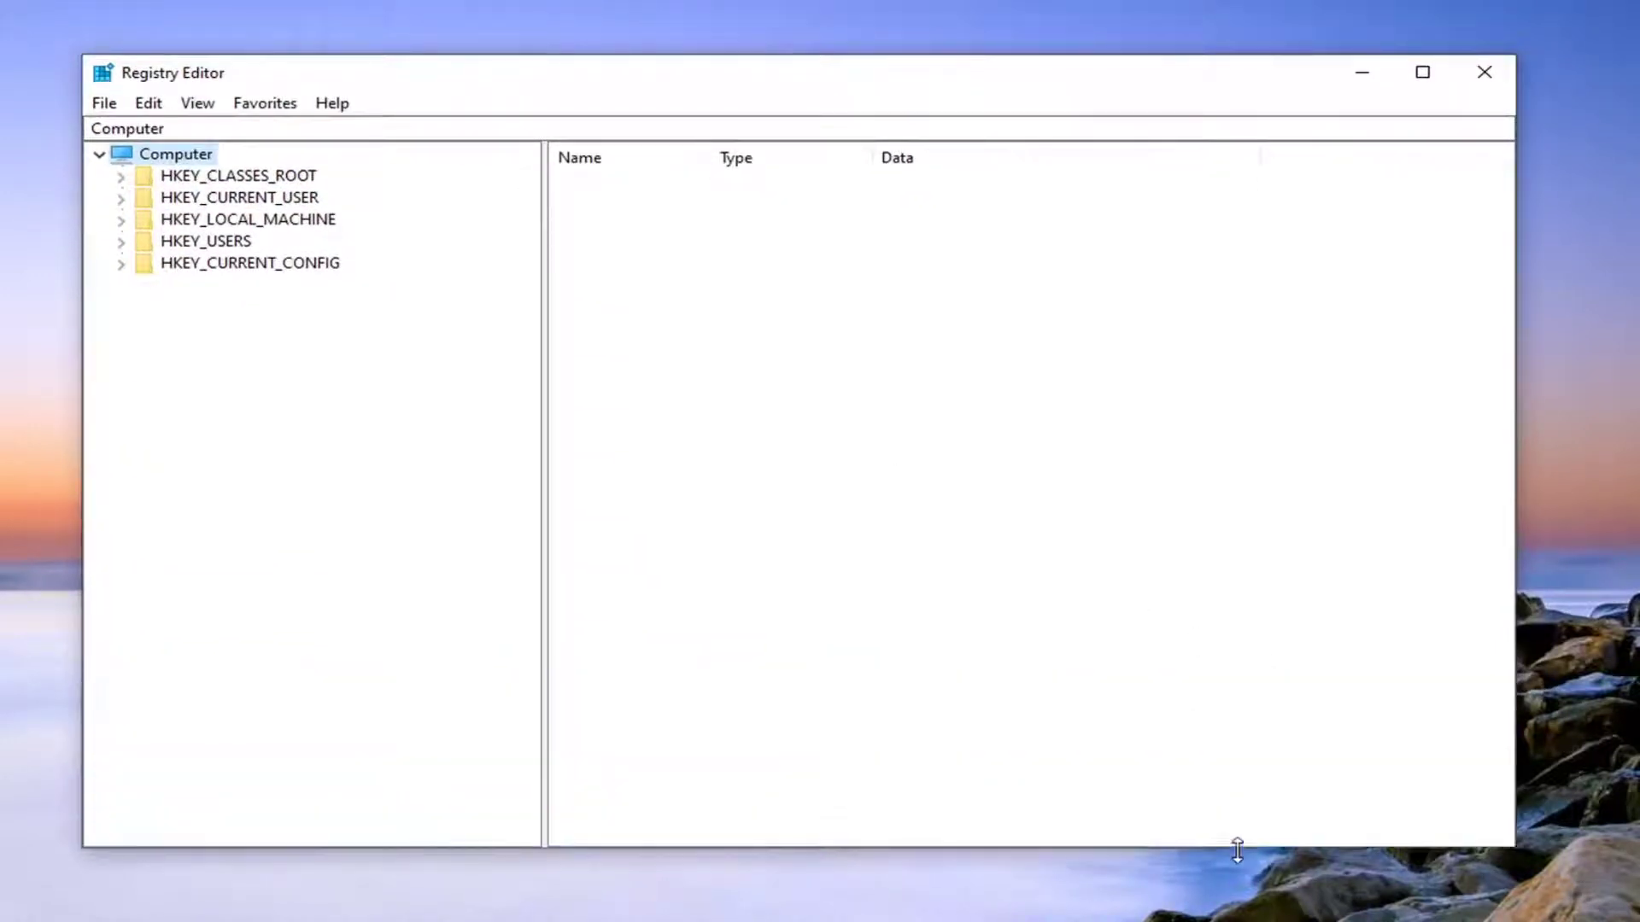
{"action": "left_click_drag", "start_coordinate": [823, 54], "coordinate": [823, 11]}
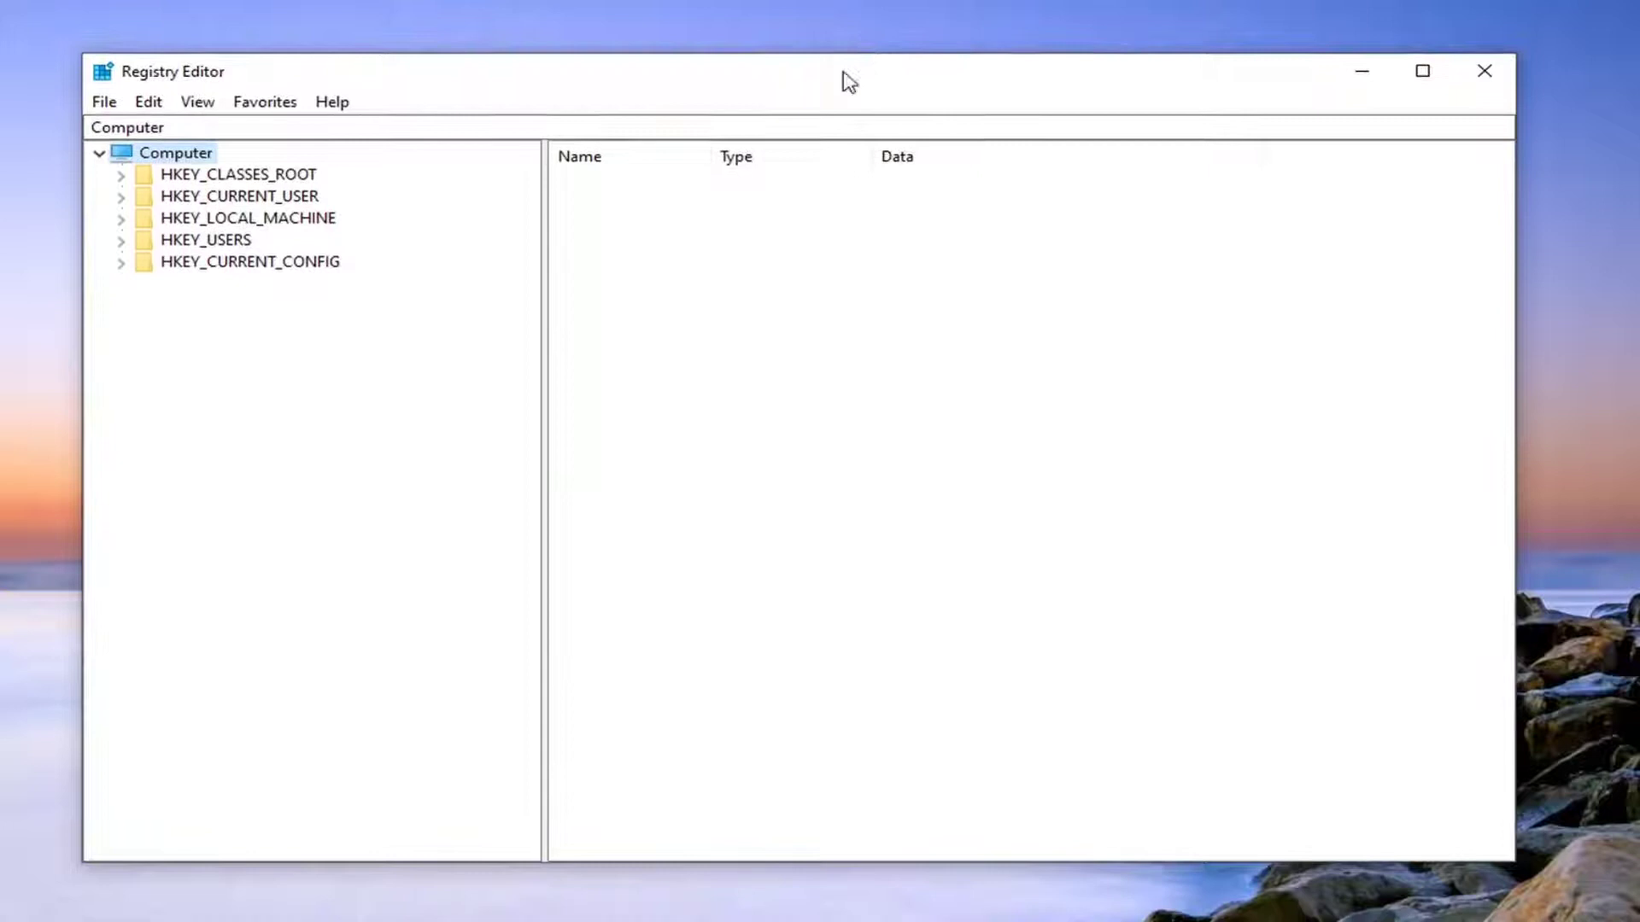
{"action": "left_click_drag", "start_coordinate": [845, 72], "coordinate": [888, 72]}
{"action": "left_click", "coordinate": [147, 57]}
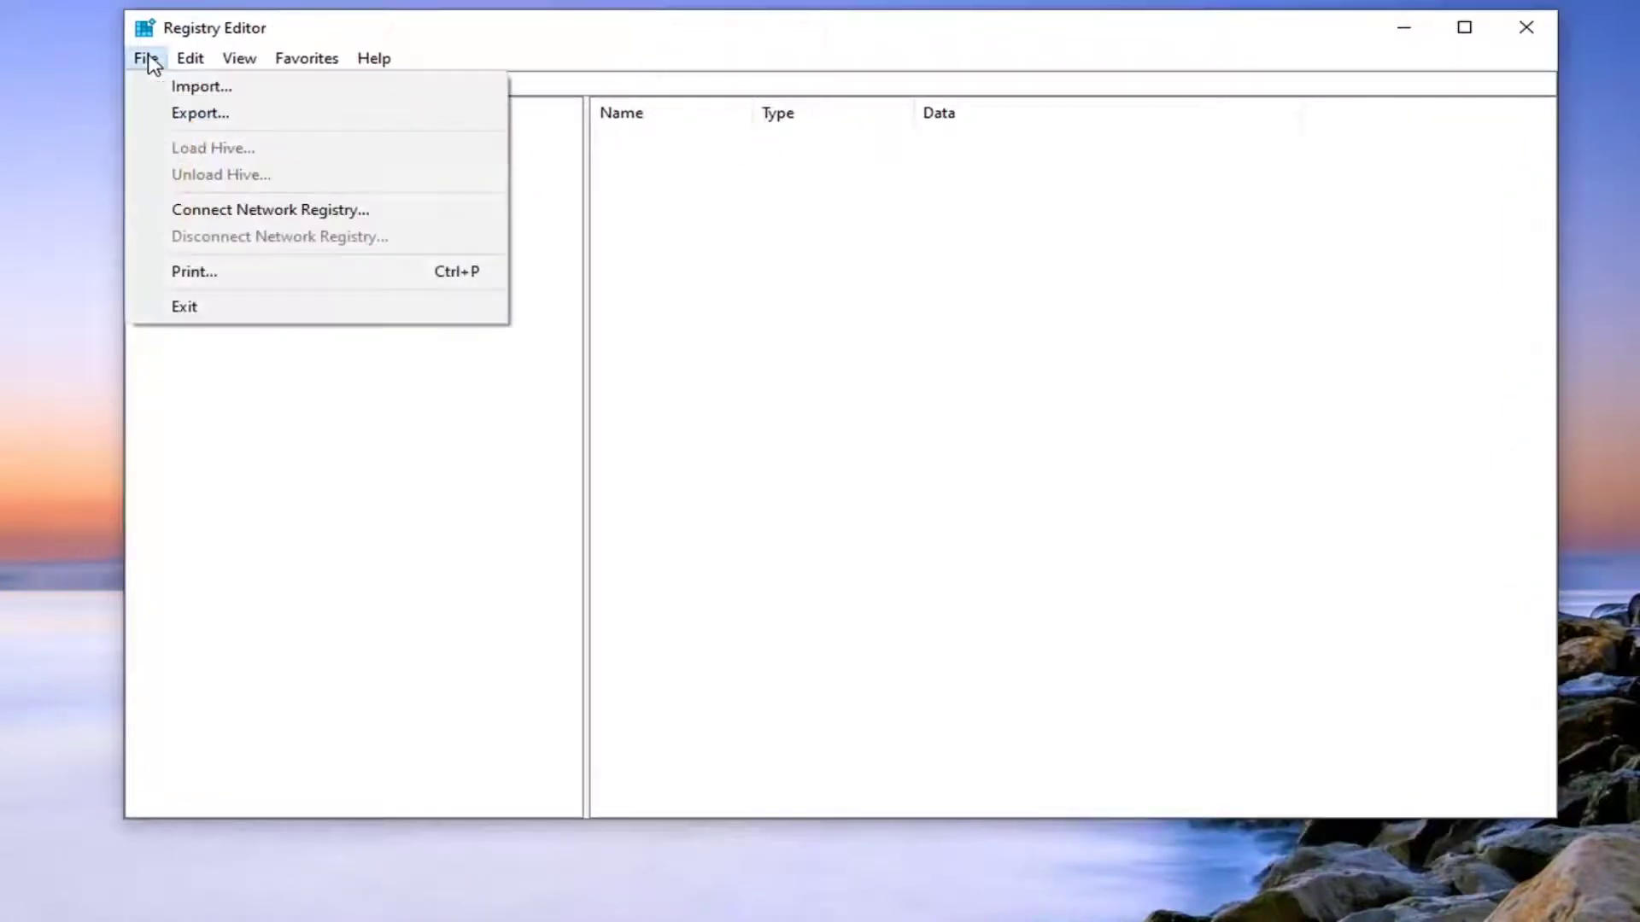
{"action": "left_click", "coordinate": [192, 114]}
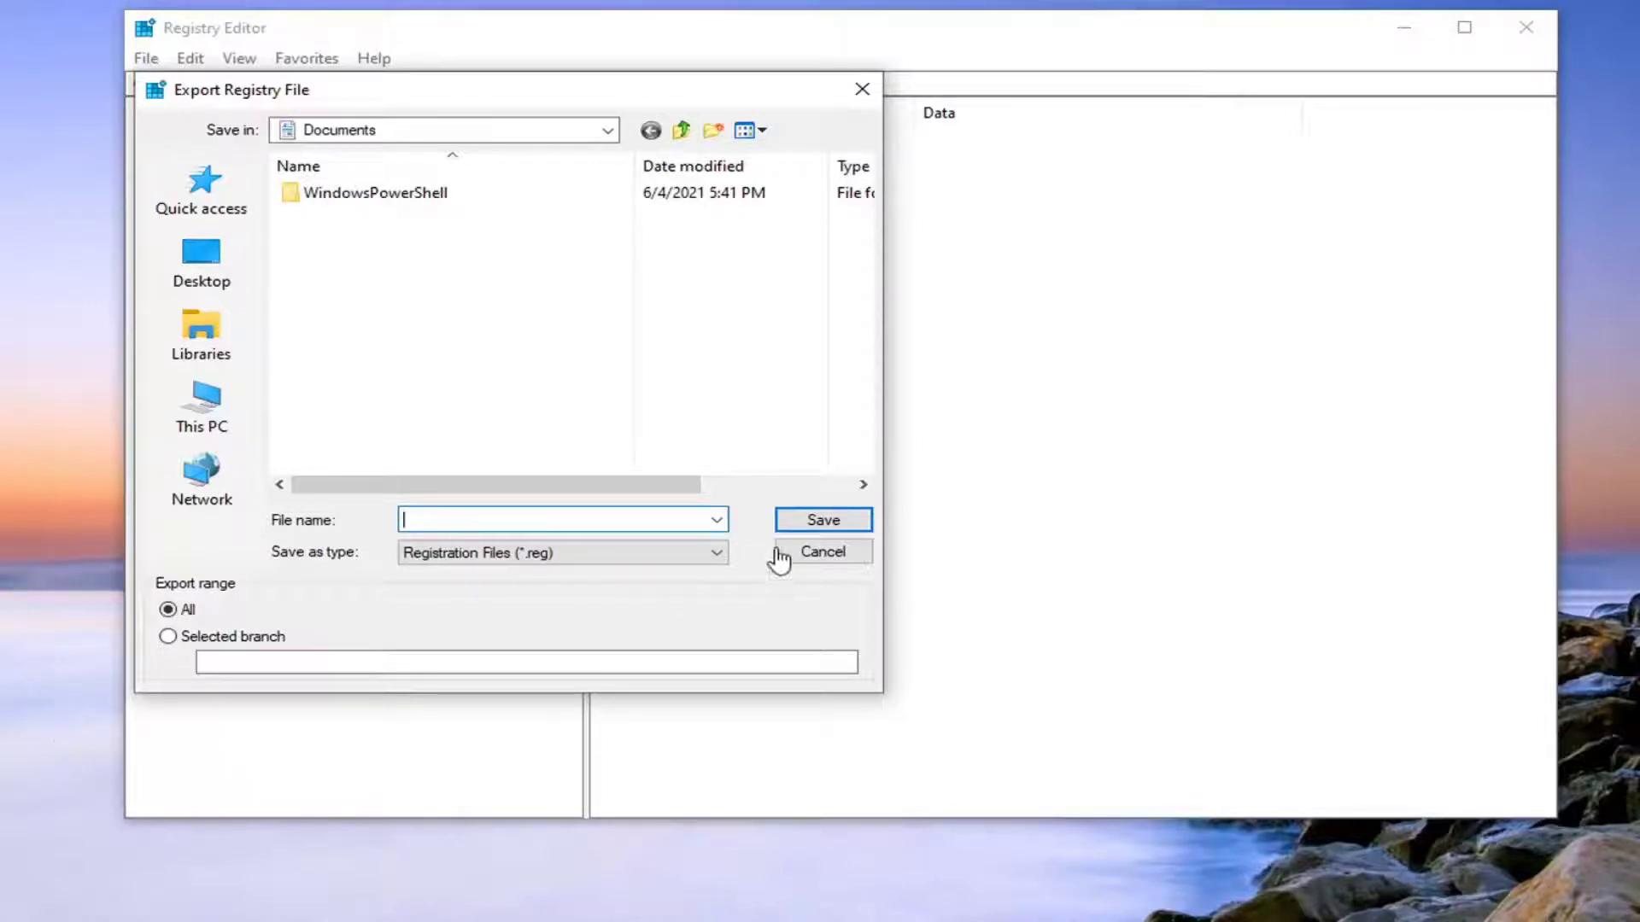
{"action": "left_click", "coordinate": [830, 552]}
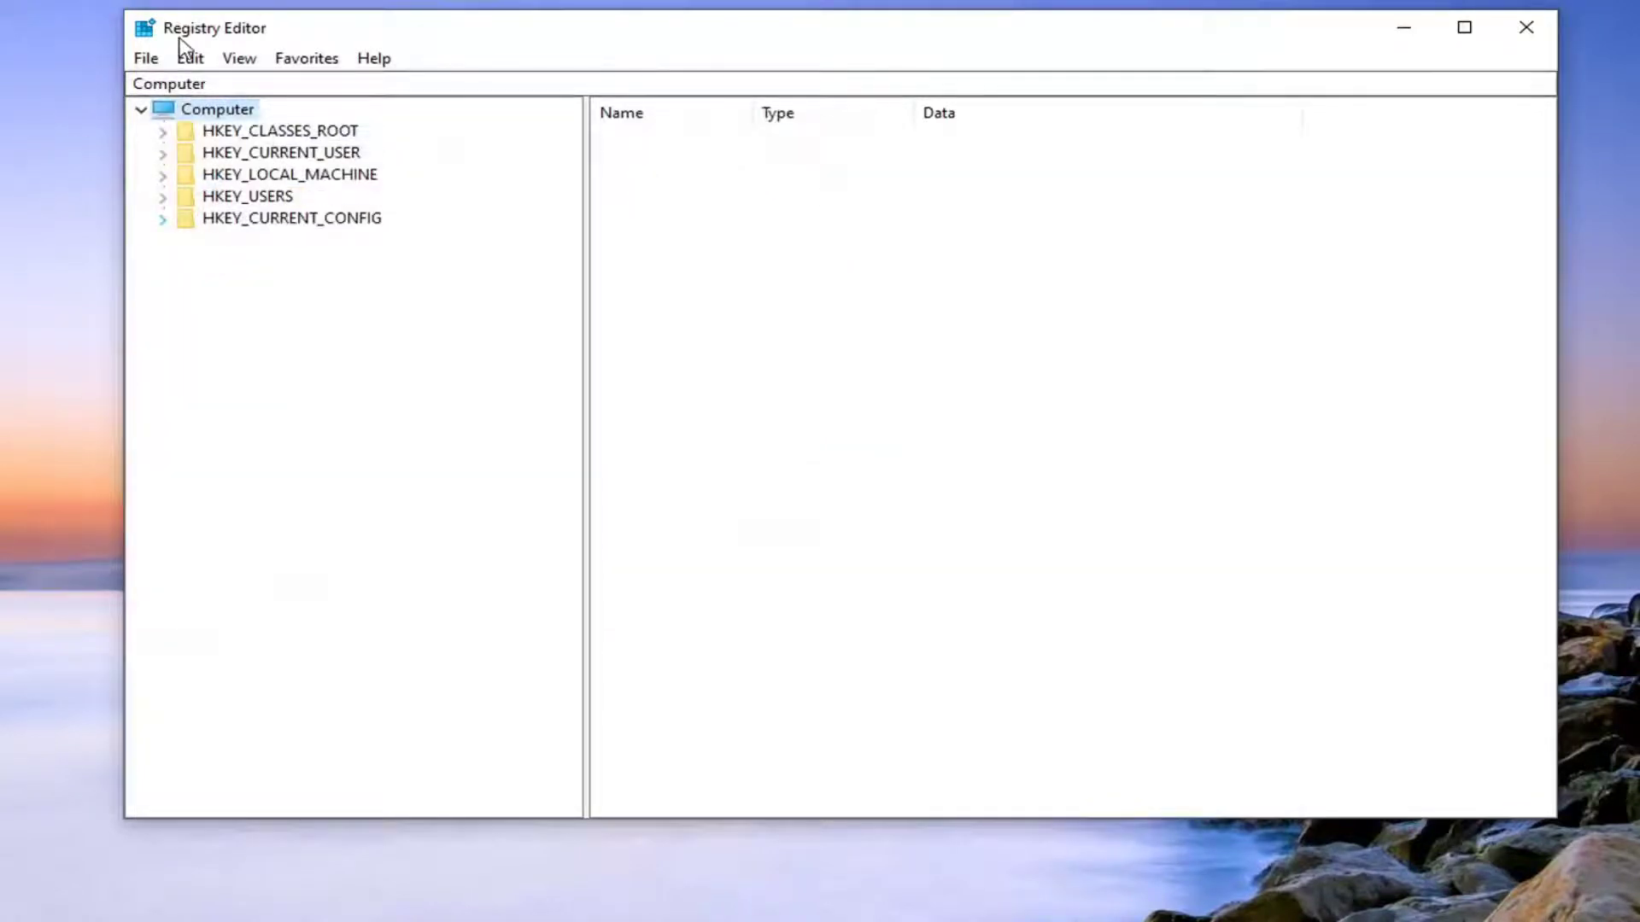
{"action": "left_click", "coordinate": [145, 58]}
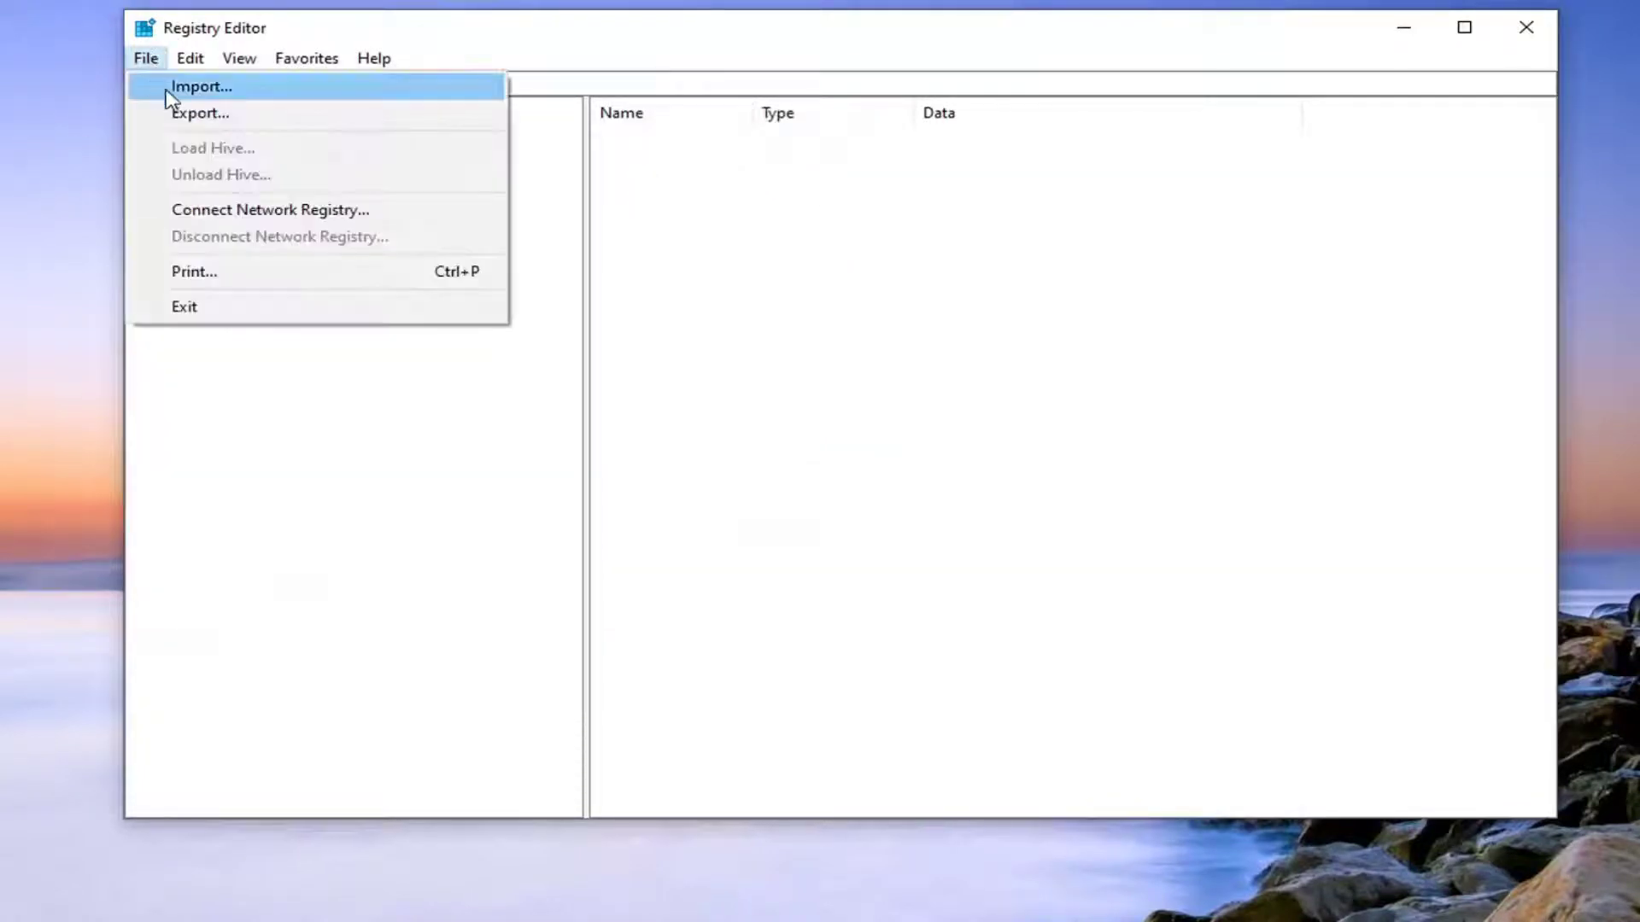
{"action": "left_click", "coordinate": [192, 86]}
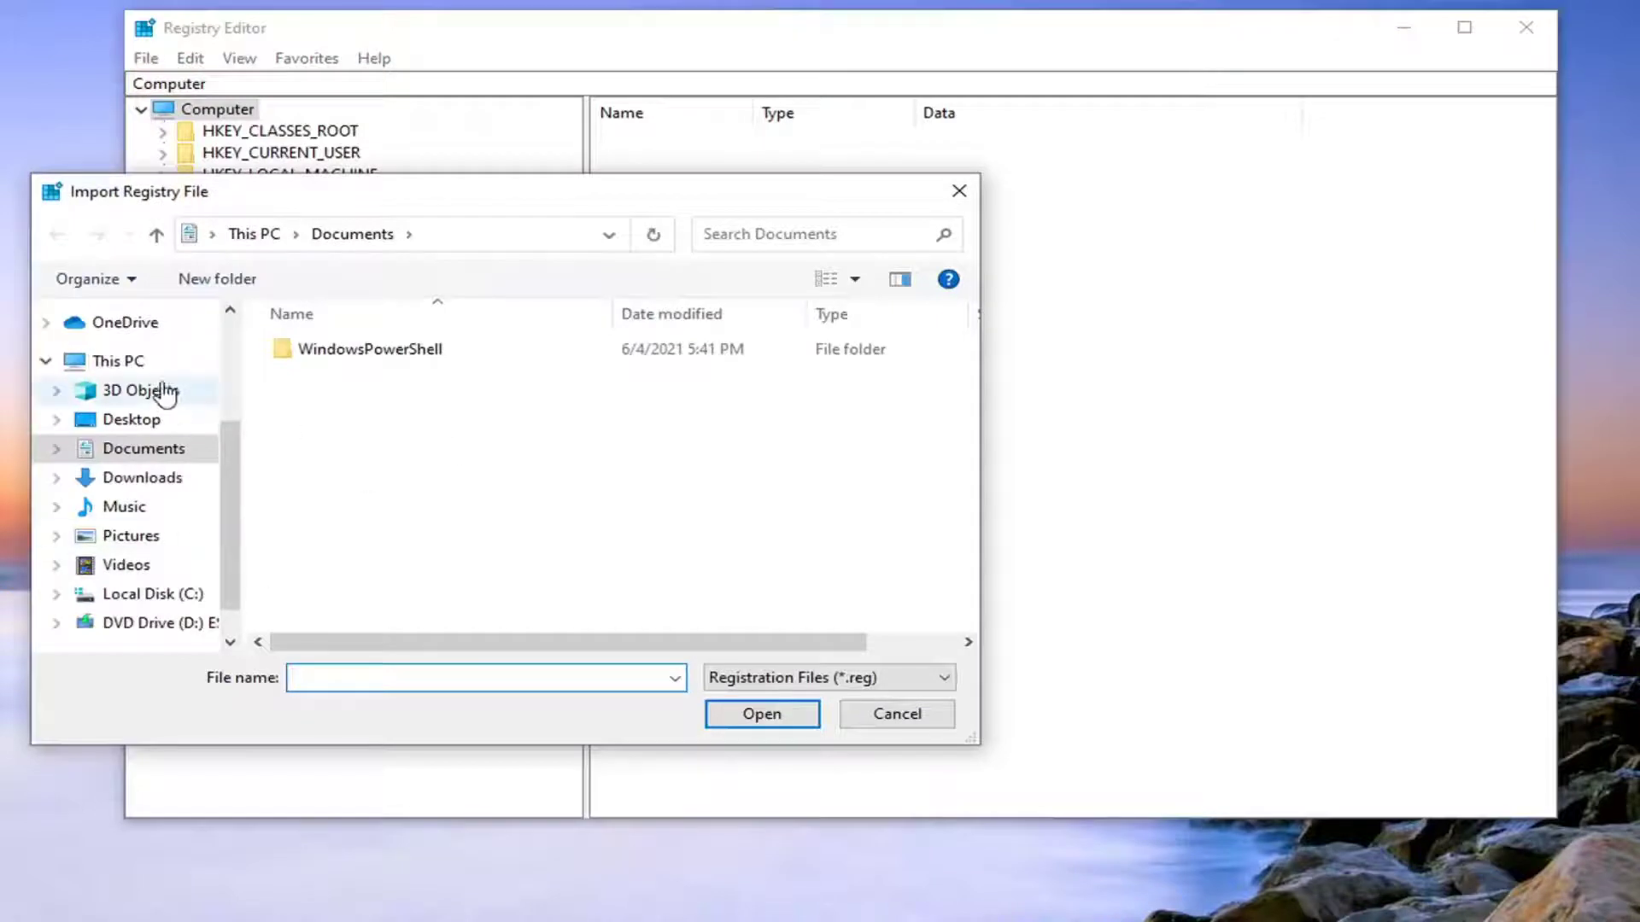
{"action": "left_click", "coordinate": [142, 390]}
{"action": "left_click", "coordinate": [897, 713]}
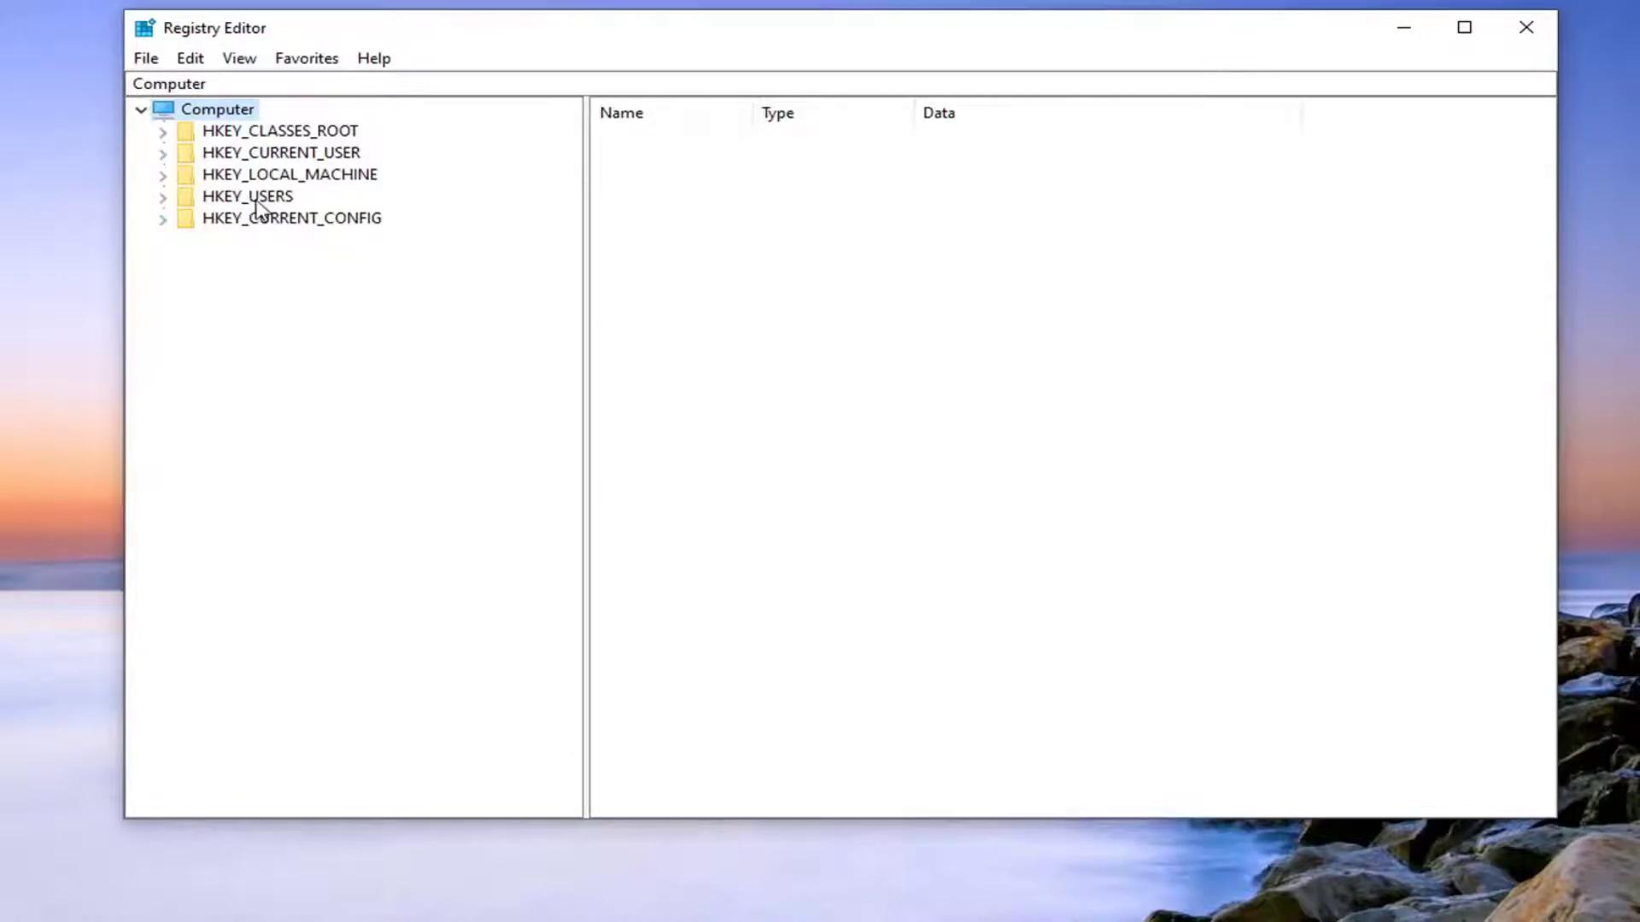
Expand HKEY_LOCAL_MACHINE\SOFTWARE\Microsoft\Windows\CurrentVersion and open WindowsUpdate
{"action": "double_click", "coordinate": [309, 180]}
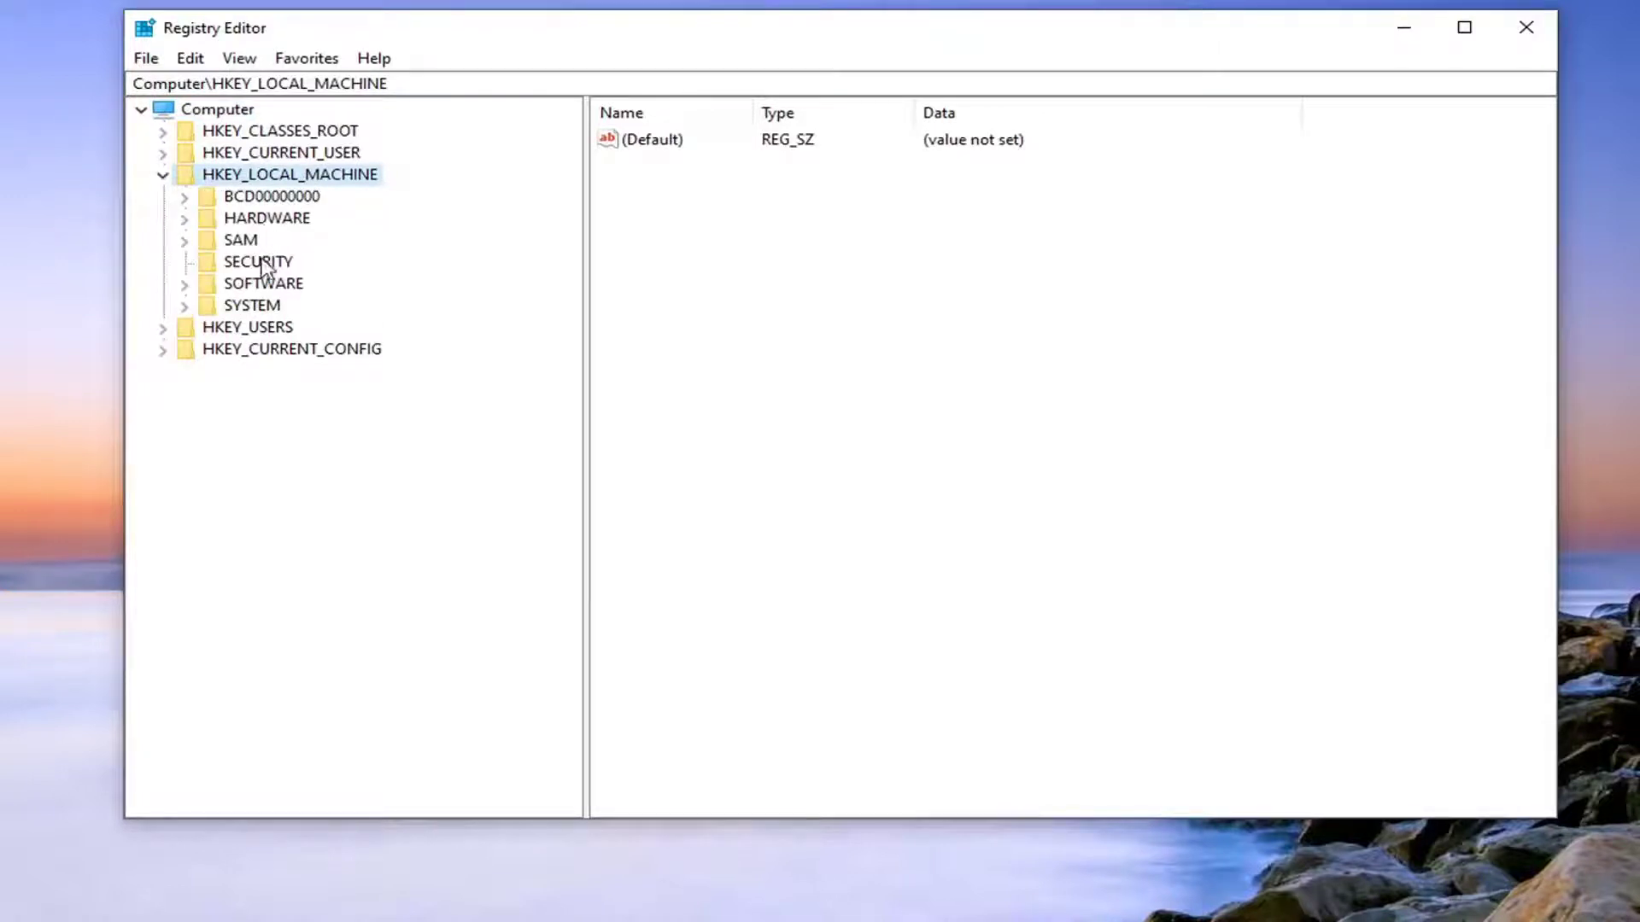
{"action": "double_click", "coordinate": [256, 298]}
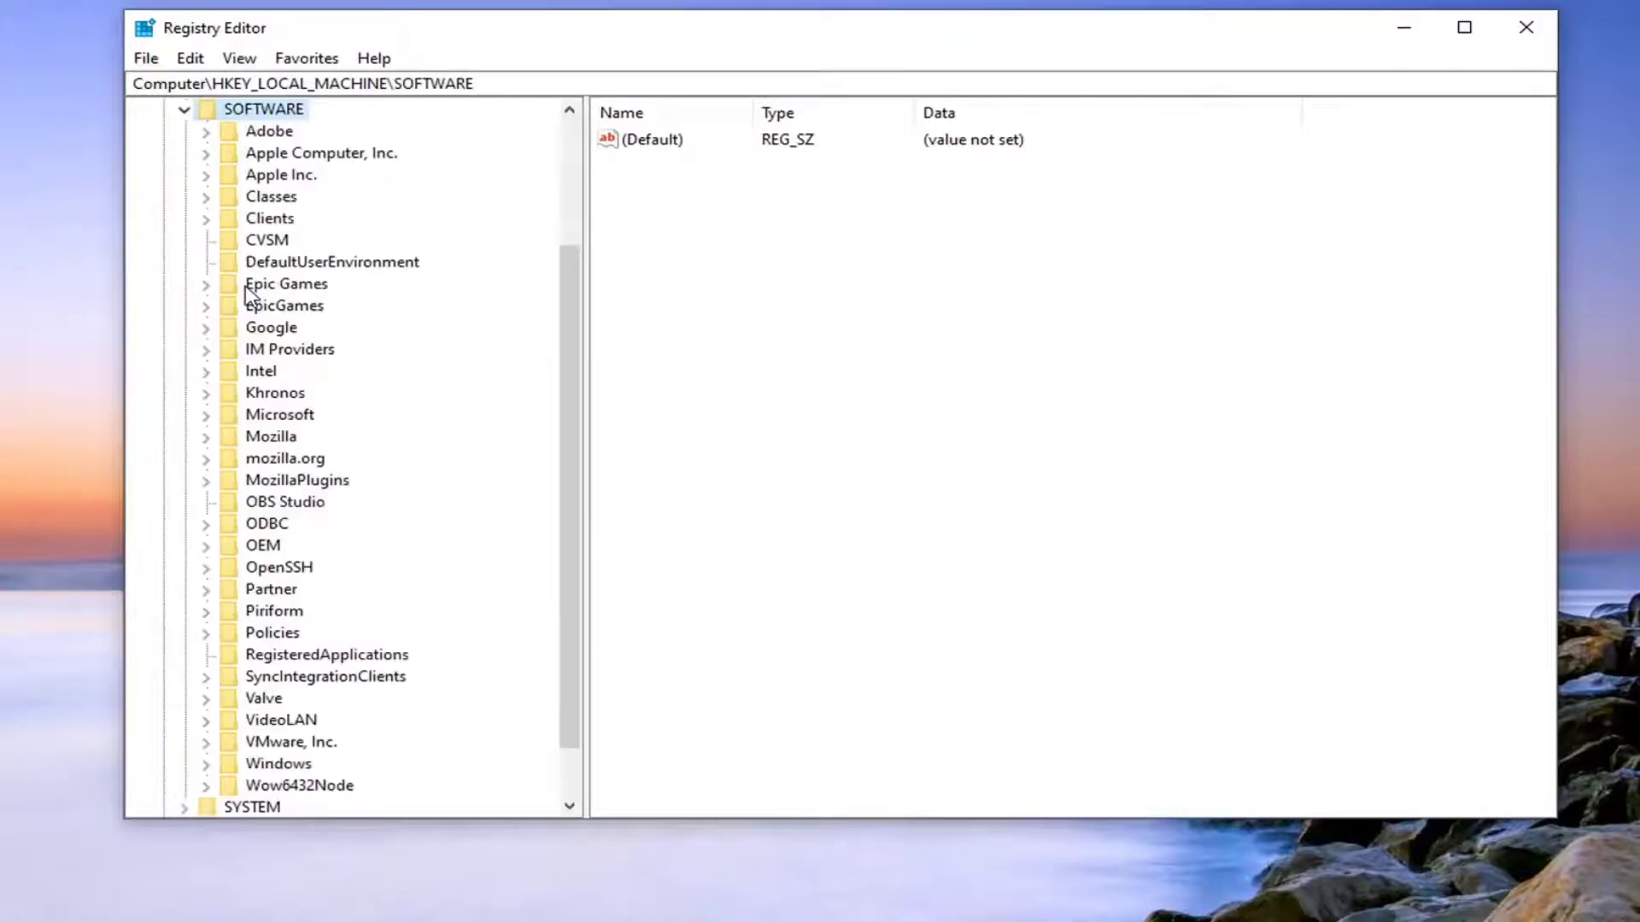
{"action": "double_click", "coordinate": [279, 414]}
{"action": "scroll", "coordinate": [307, 423], "scroll_direction": "down", "scroll_amount": 6}
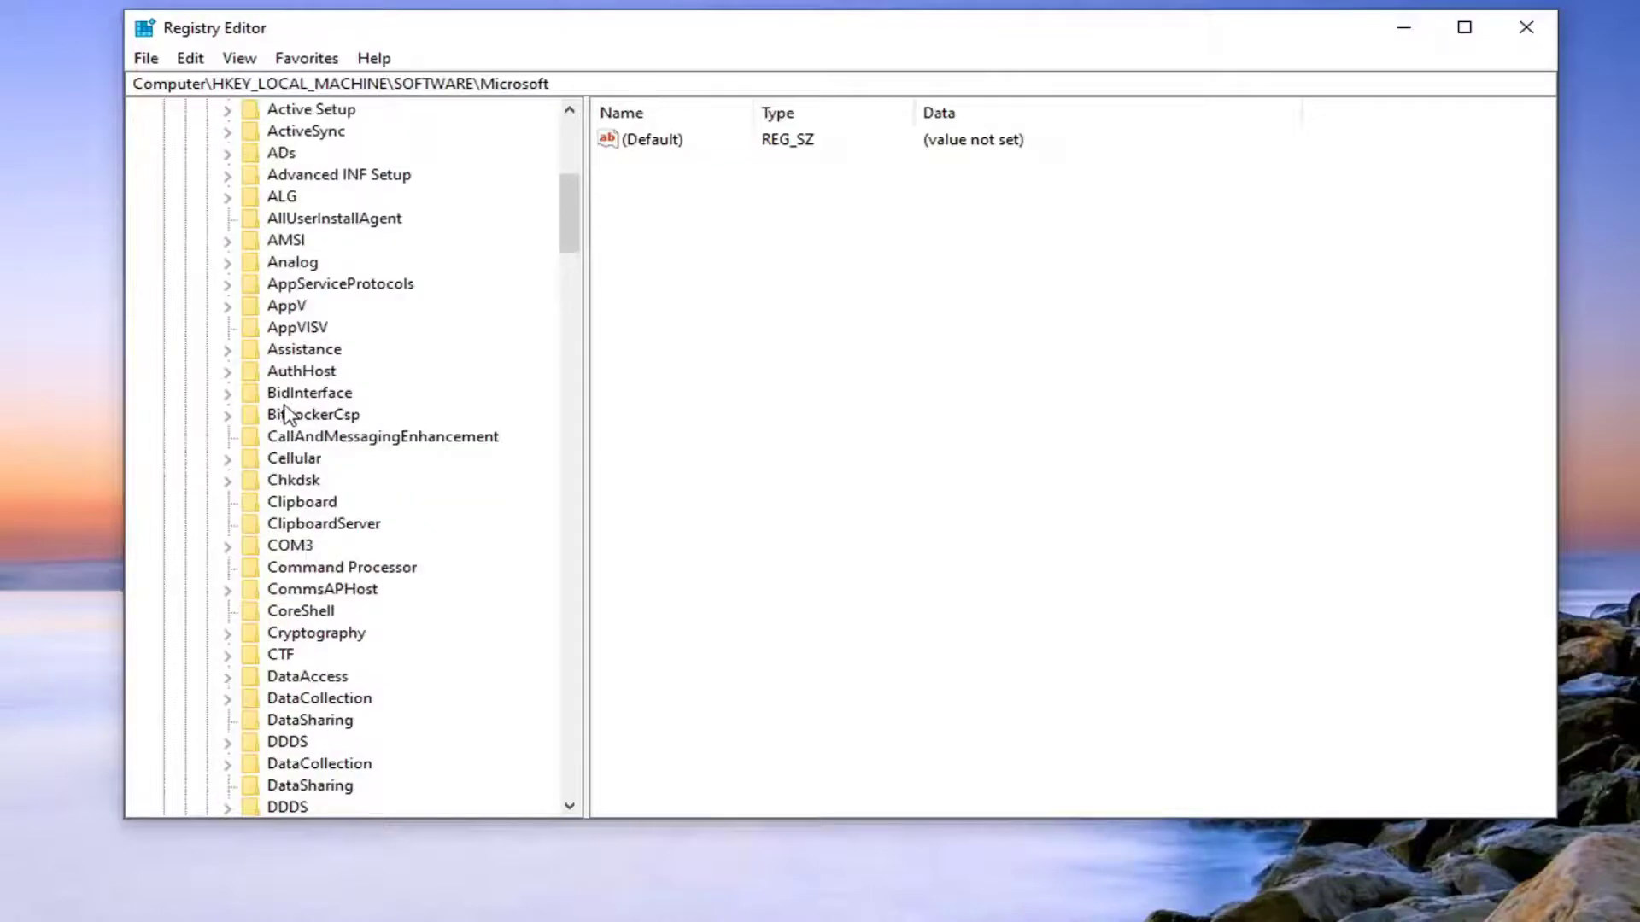
{"action": "scroll", "coordinate": [334, 449], "scroll_direction": "down", "scroll_amount": 6}
{"action": "scroll", "coordinate": [359, 474], "scroll_direction": "down", "scroll_amount": 6}
{"action": "scroll", "coordinate": [385, 493], "scroll_direction": "down", "scroll_amount": 3}
{"action": "scroll", "coordinate": [391, 500], "scroll_direction": "down", "scroll_amount": 6}
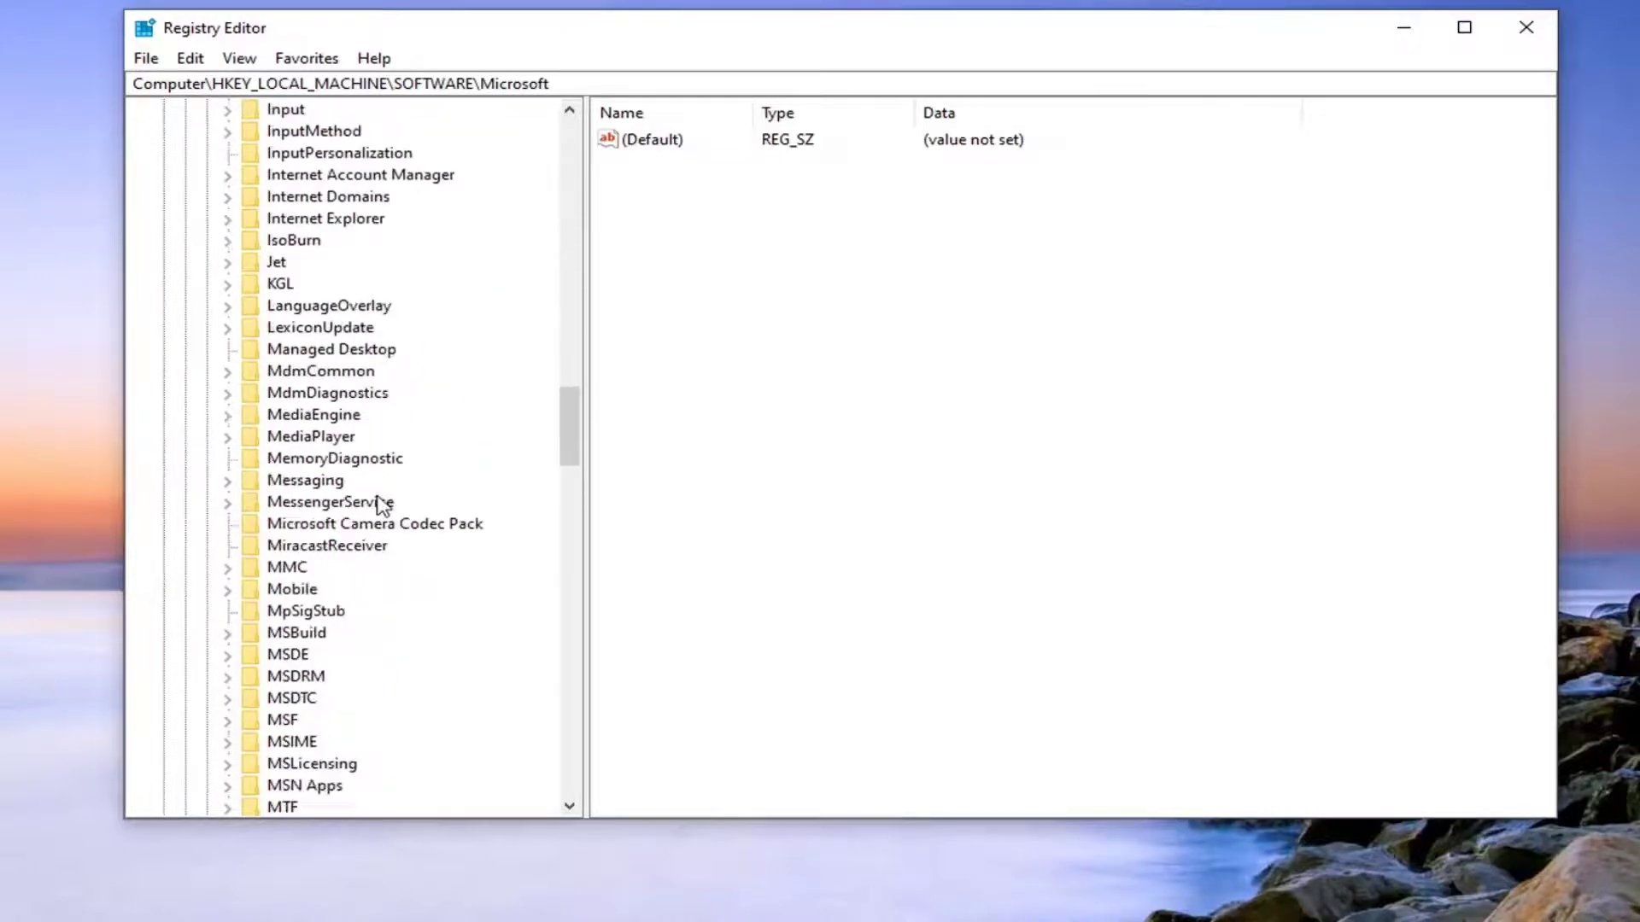
{"action": "scroll", "coordinate": [384, 514], "scroll_direction": "down", "scroll_amount": 6}
{"action": "scroll", "coordinate": [372, 531], "scroll_direction": "down", "scroll_amount": 6}
{"action": "scroll", "coordinate": [353, 547], "scroll_direction": "down", "scroll_amount": 5}
{"action": "scroll", "coordinate": [353, 547], "scroll_direction": "down", "scroll_amount": 6}
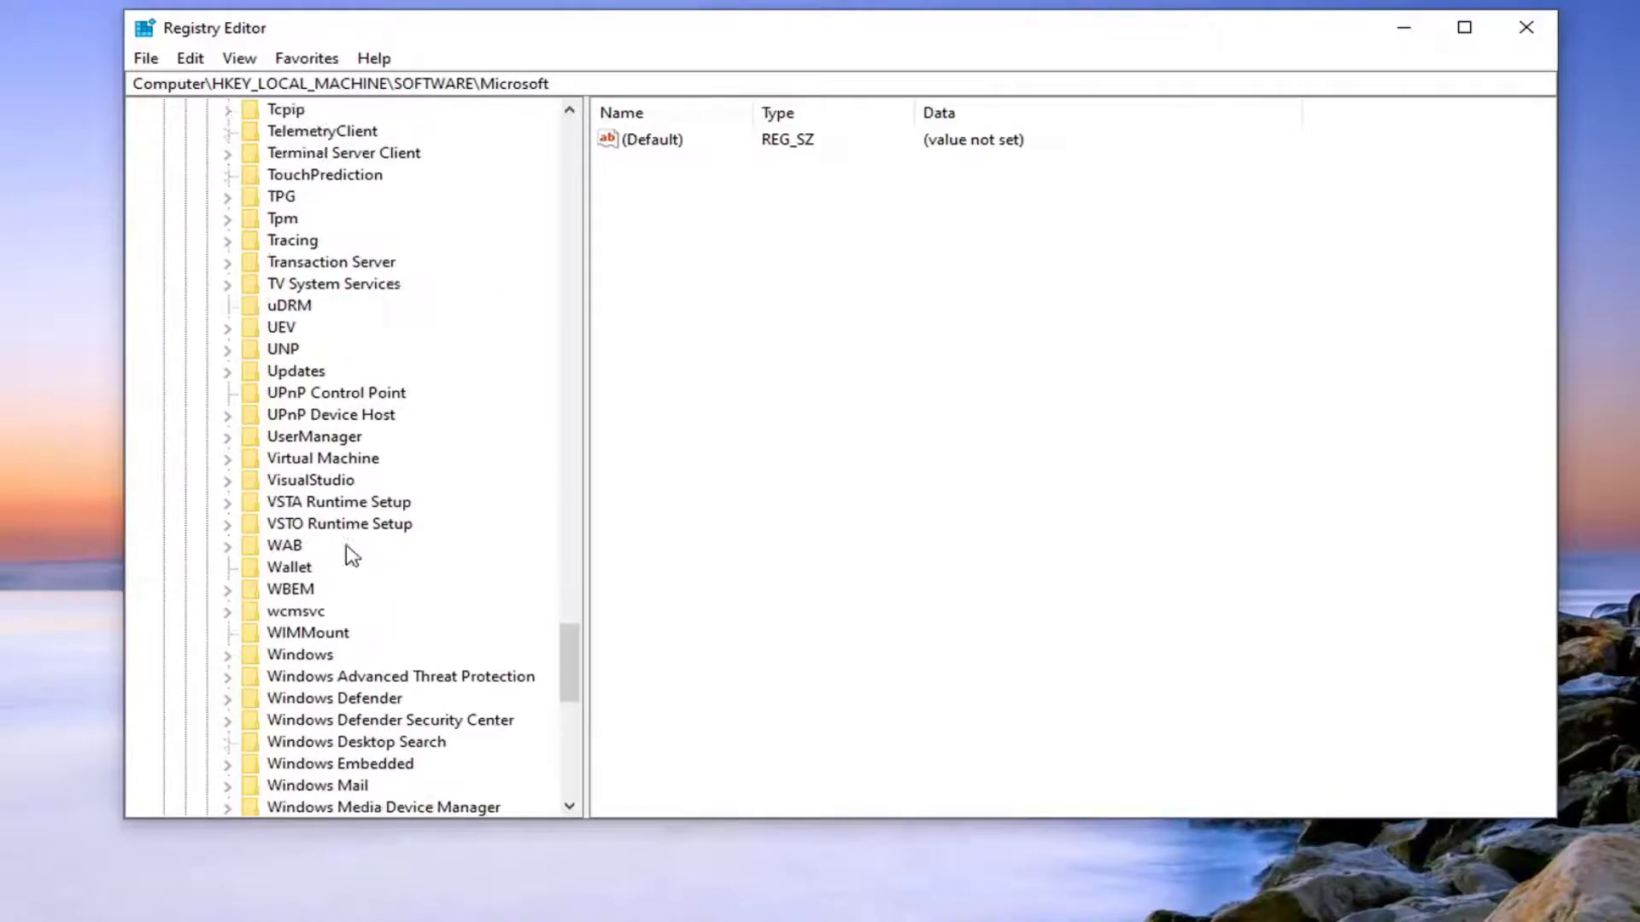
{"action": "scroll", "coordinate": [359, 539], "scroll_direction": "down", "scroll_amount": 5}
{"action": "double_click", "coordinate": [305, 467]}
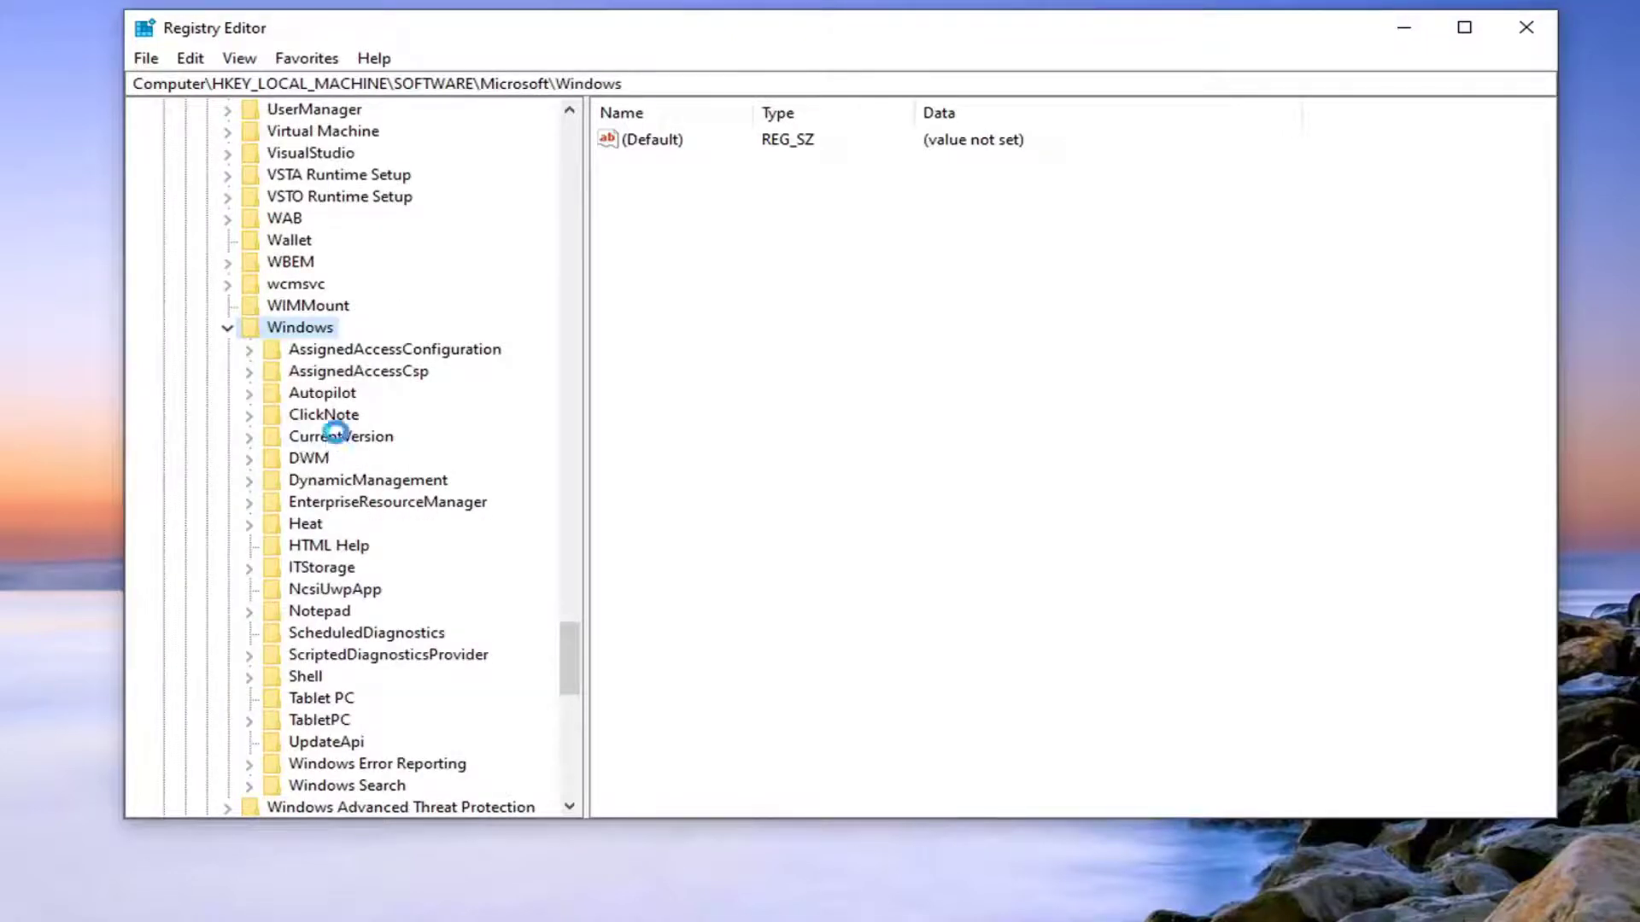
{"action": "double_click", "coordinate": [340, 437]}
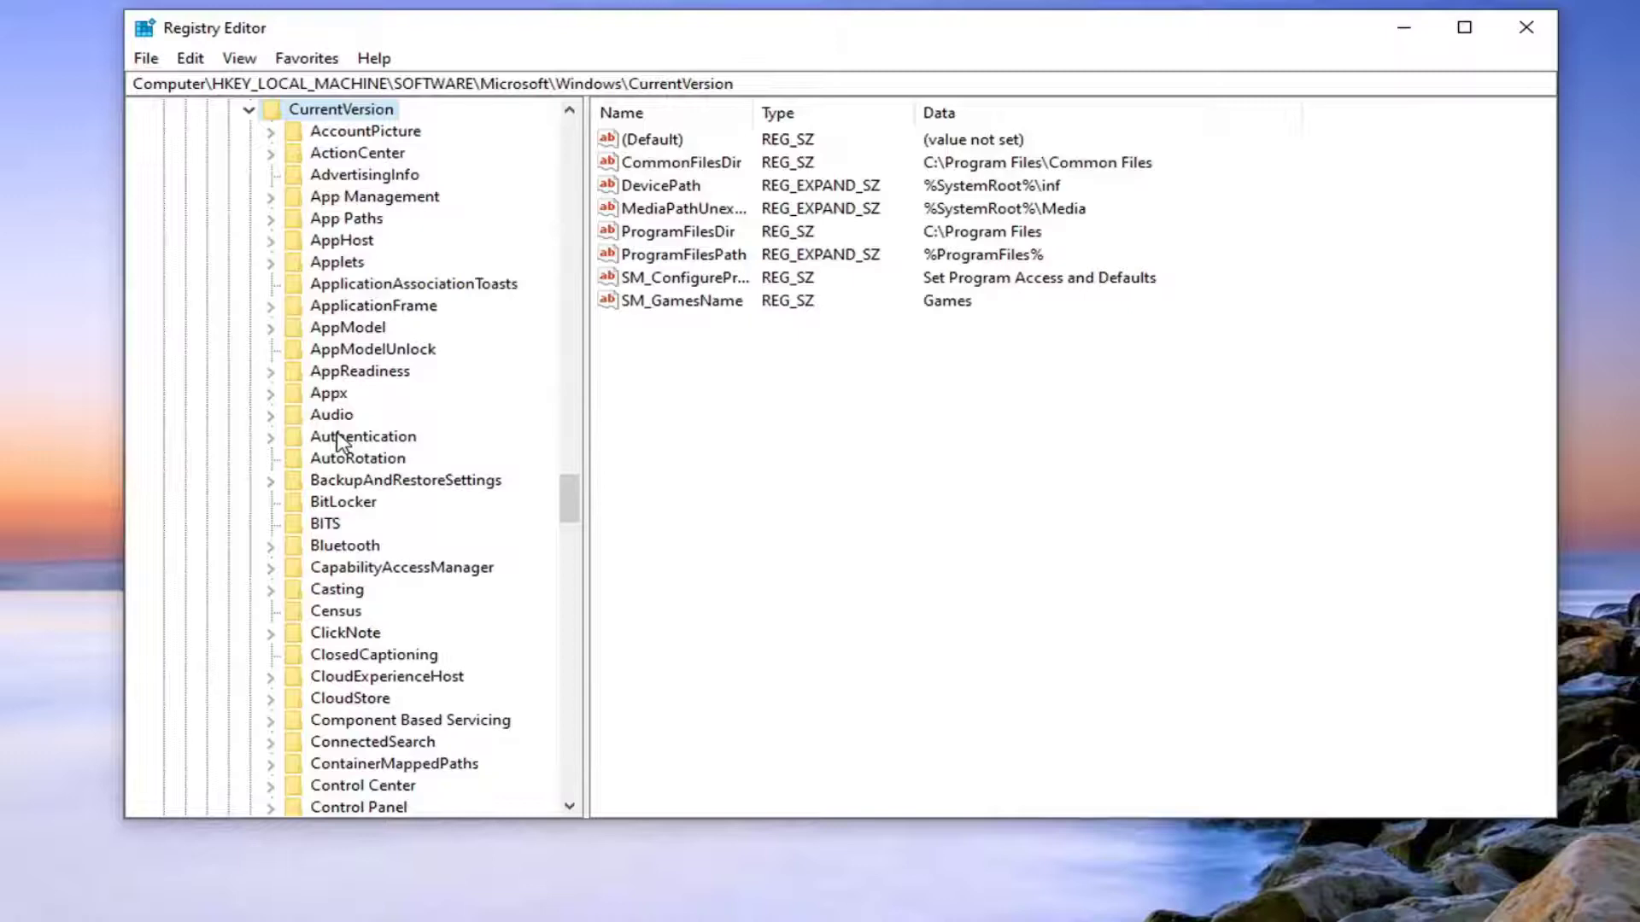
{"action": "scroll", "coordinate": [345, 442], "scroll_direction": "down", "scroll_amount": 8}
{"action": "scroll", "coordinate": [344, 448], "scroll_direction": "down", "scroll_amount": 8}
{"action": "scroll", "coordinate": [341, 454], "scroll_direction": "down", "scroll_amount": 8}
{"action": "scroll", "coordinate": [340, 465], "scroll_direction": "down", "scroll_amount": 6}
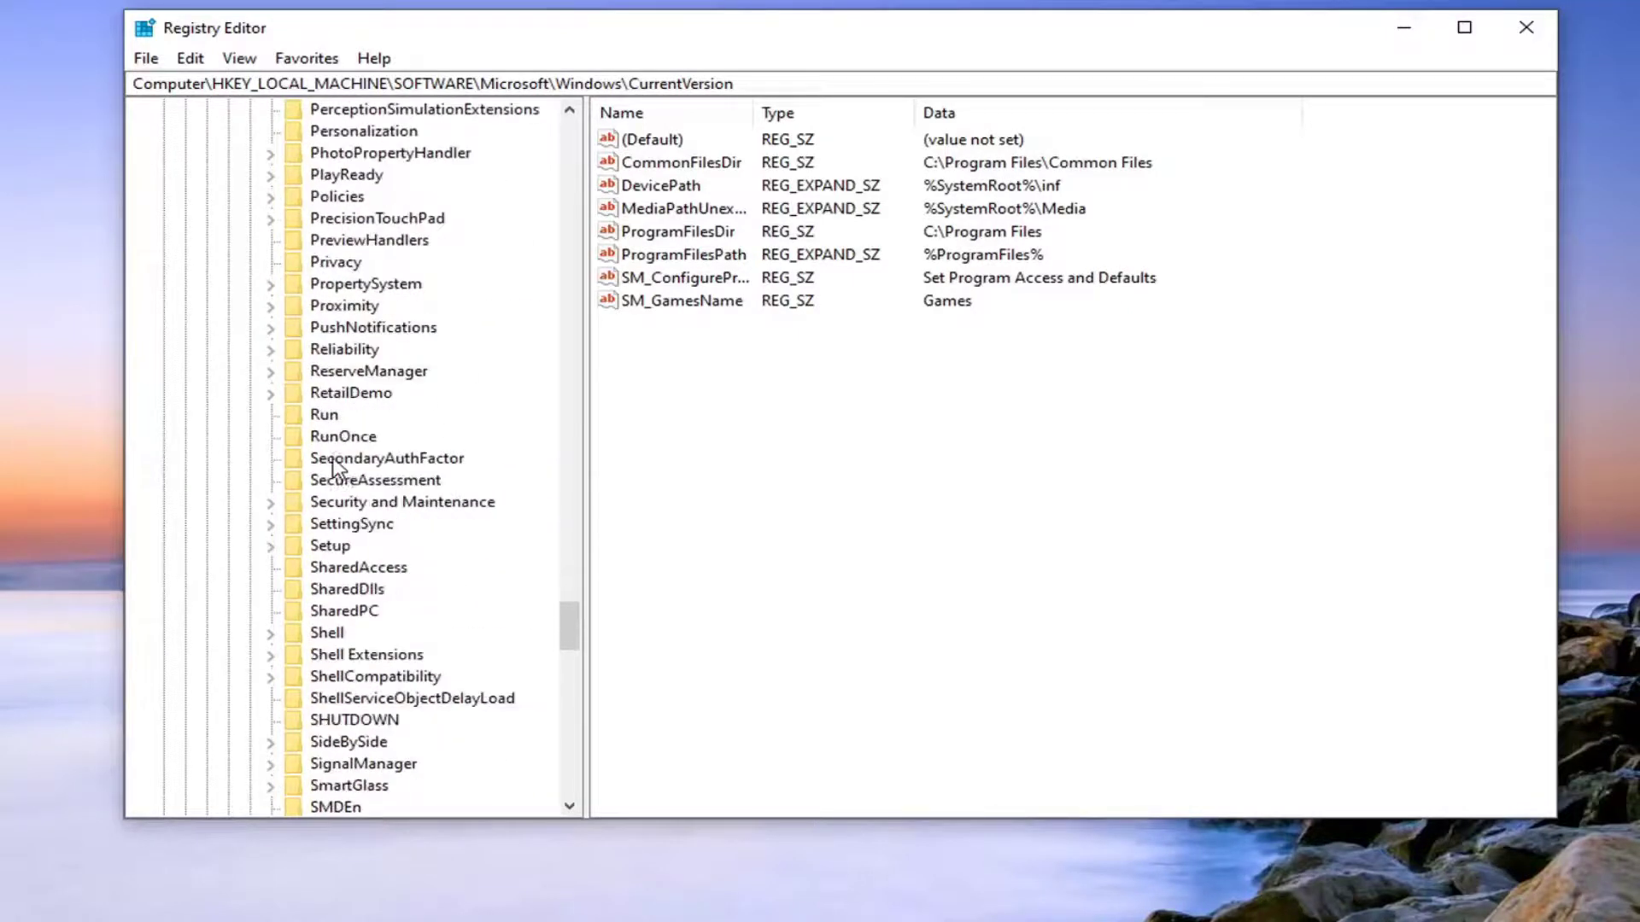
{"action": "scroll", "coordinate": [340, 463], "scroll_direction": "down", "scroll_amount": 8}
{"action": "scroll", "coordinate": [340, 487], "scroll_direction": "down", "scroll_amount": 8}
{"action": "scroll", "coordinate": [339, 539], "scroll_direction": "down", "scroll_amount": 4}
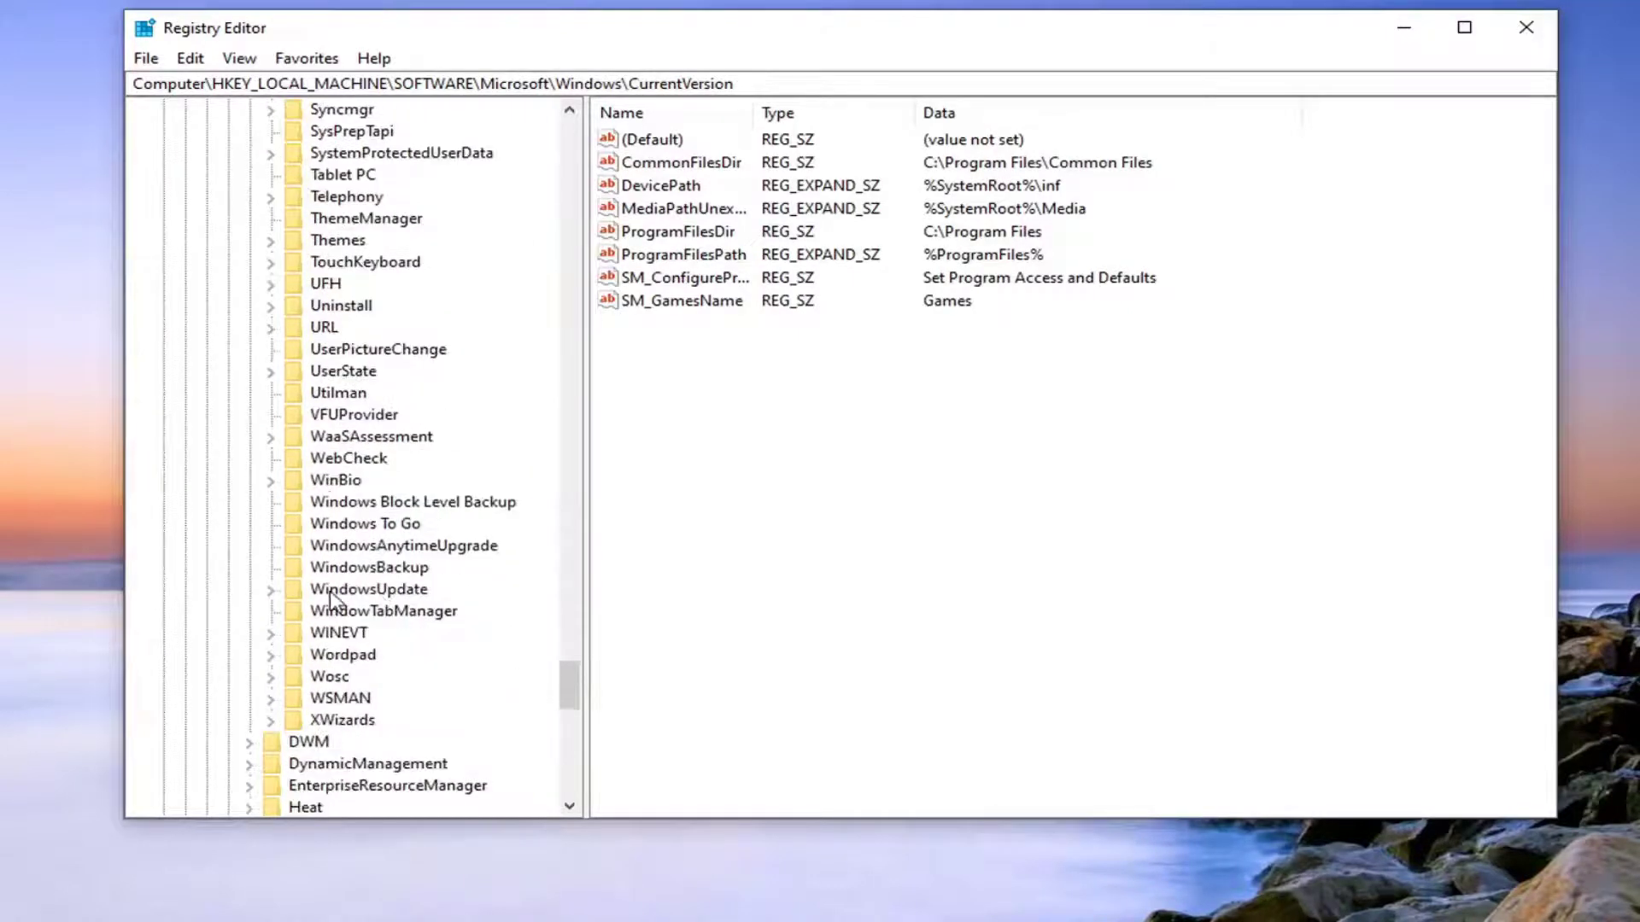
{"action": "double_click", "coordinate": [367, 590]}
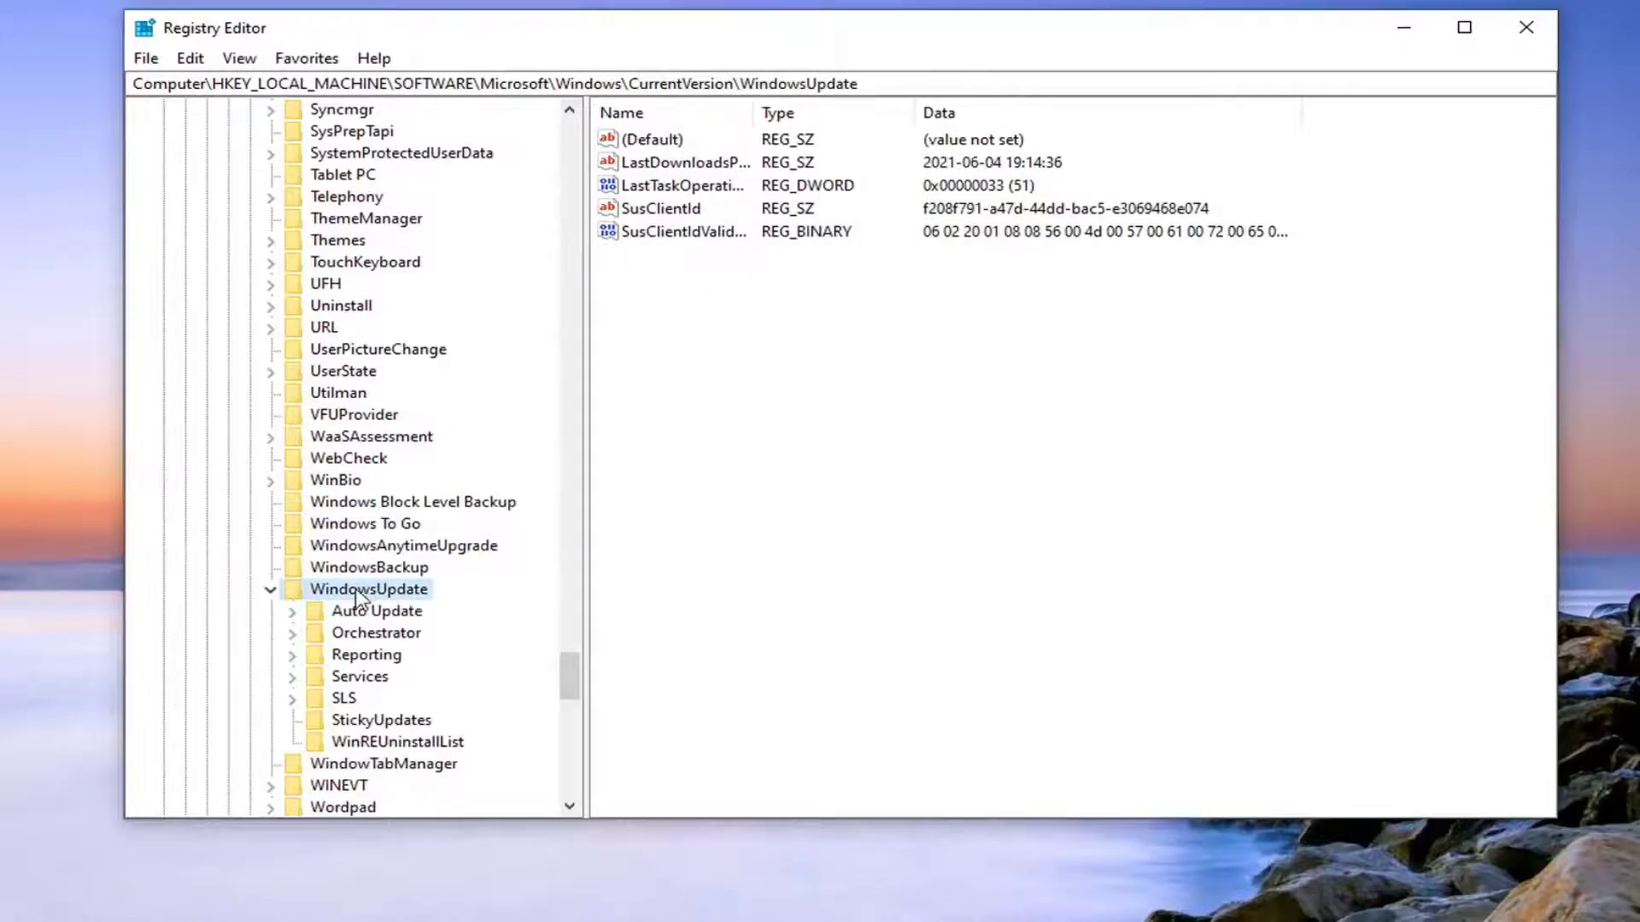
Create a subkey named OSUpgrade under WindowsUpdate and focus its value list
{"action": "right_click", "coordinate": [331, 592]}
{"action": "mouse_move", "coordinate": [386, 630]}
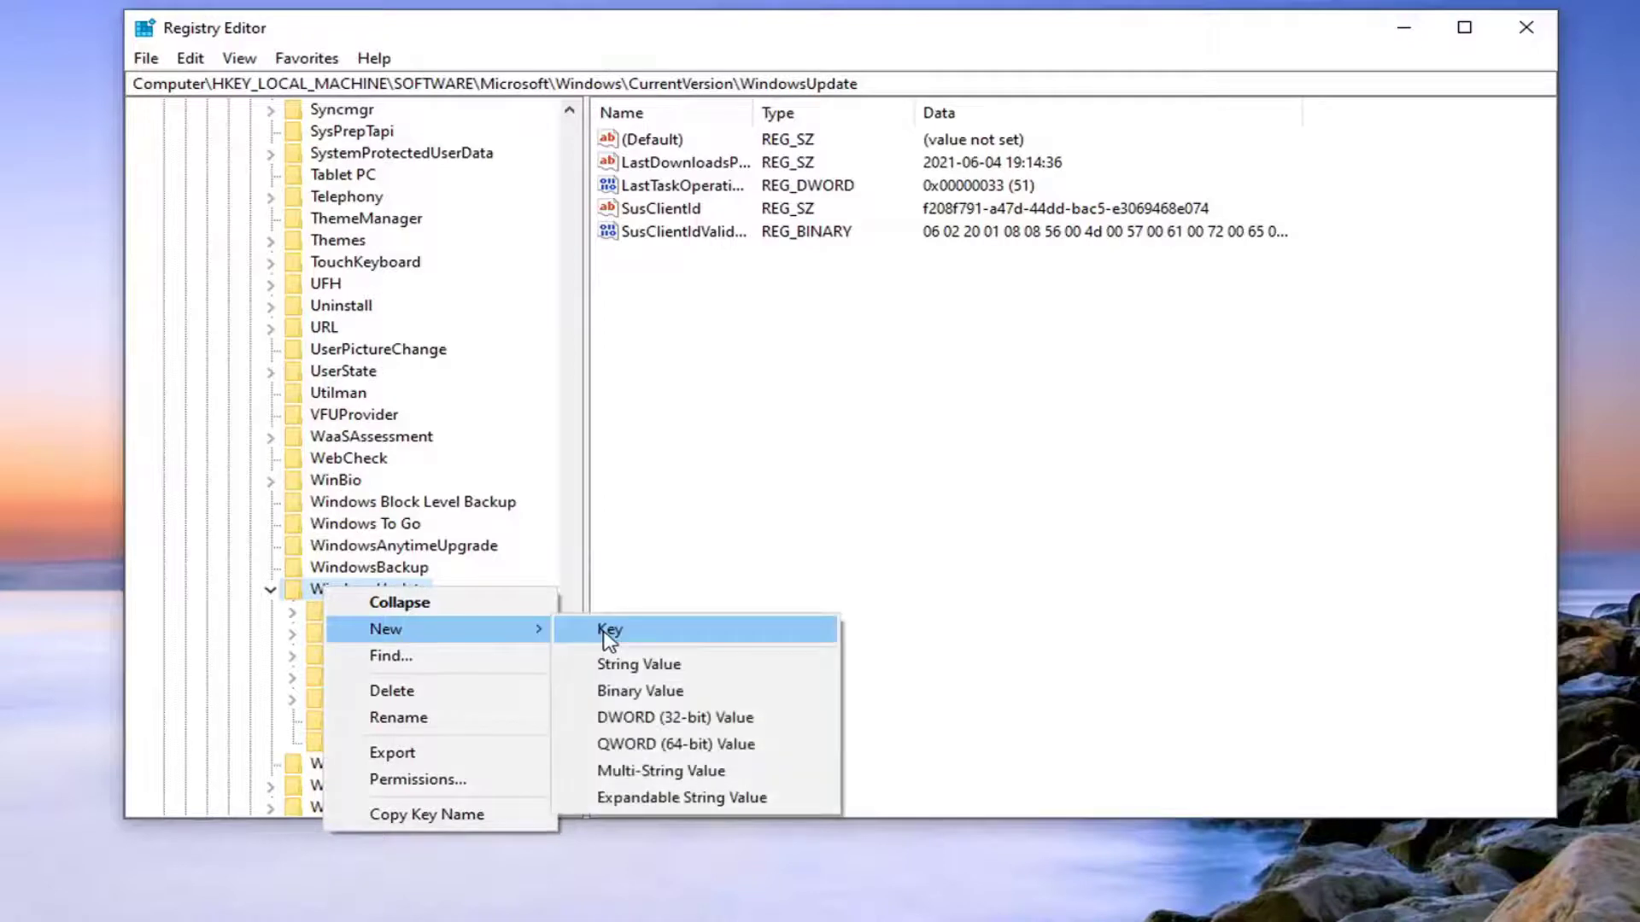
{"action": "left_click", "coordinate": [609, 633]}
{"action": "type", "text": "OS"}
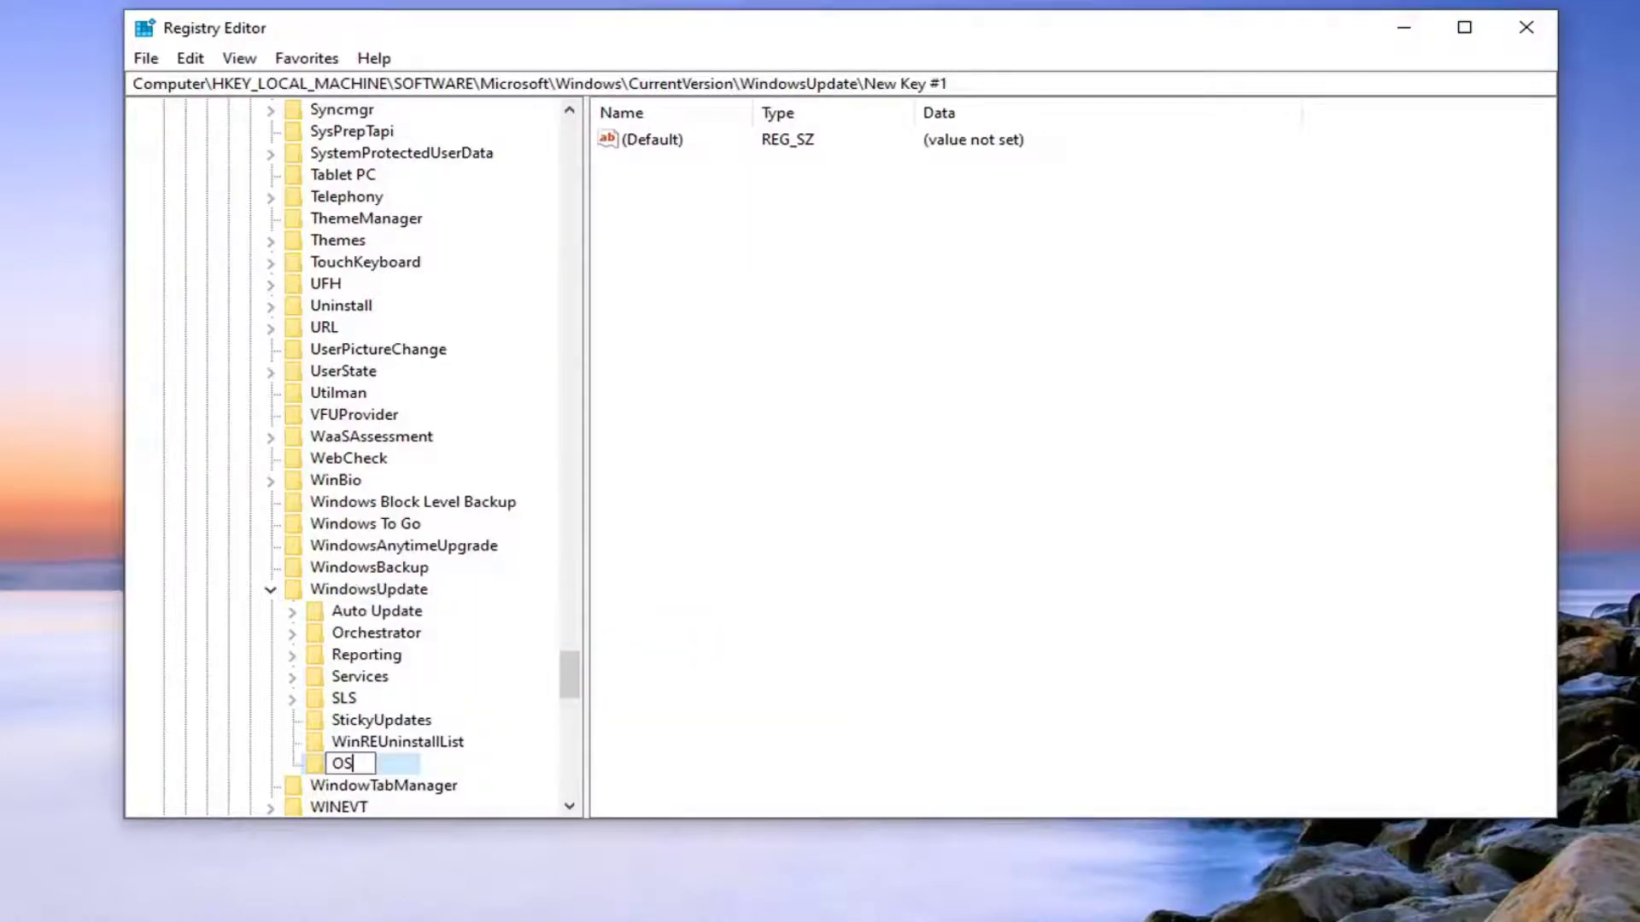
{"action": "type", "text": "Upgrade"}
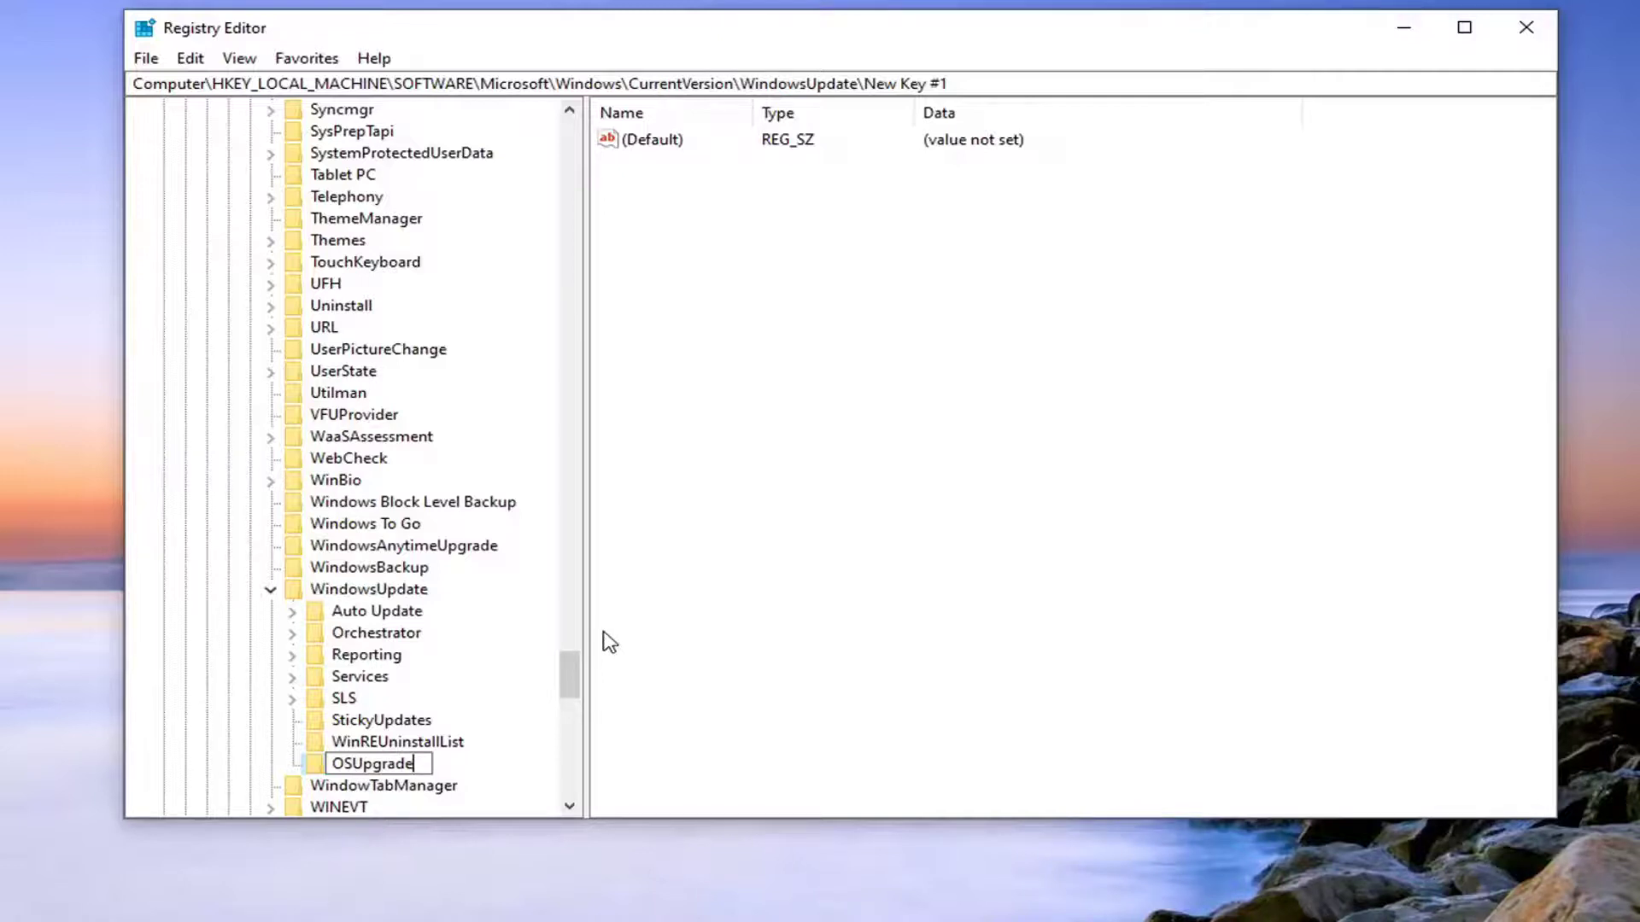
{"action": "key", "text": "Return"}
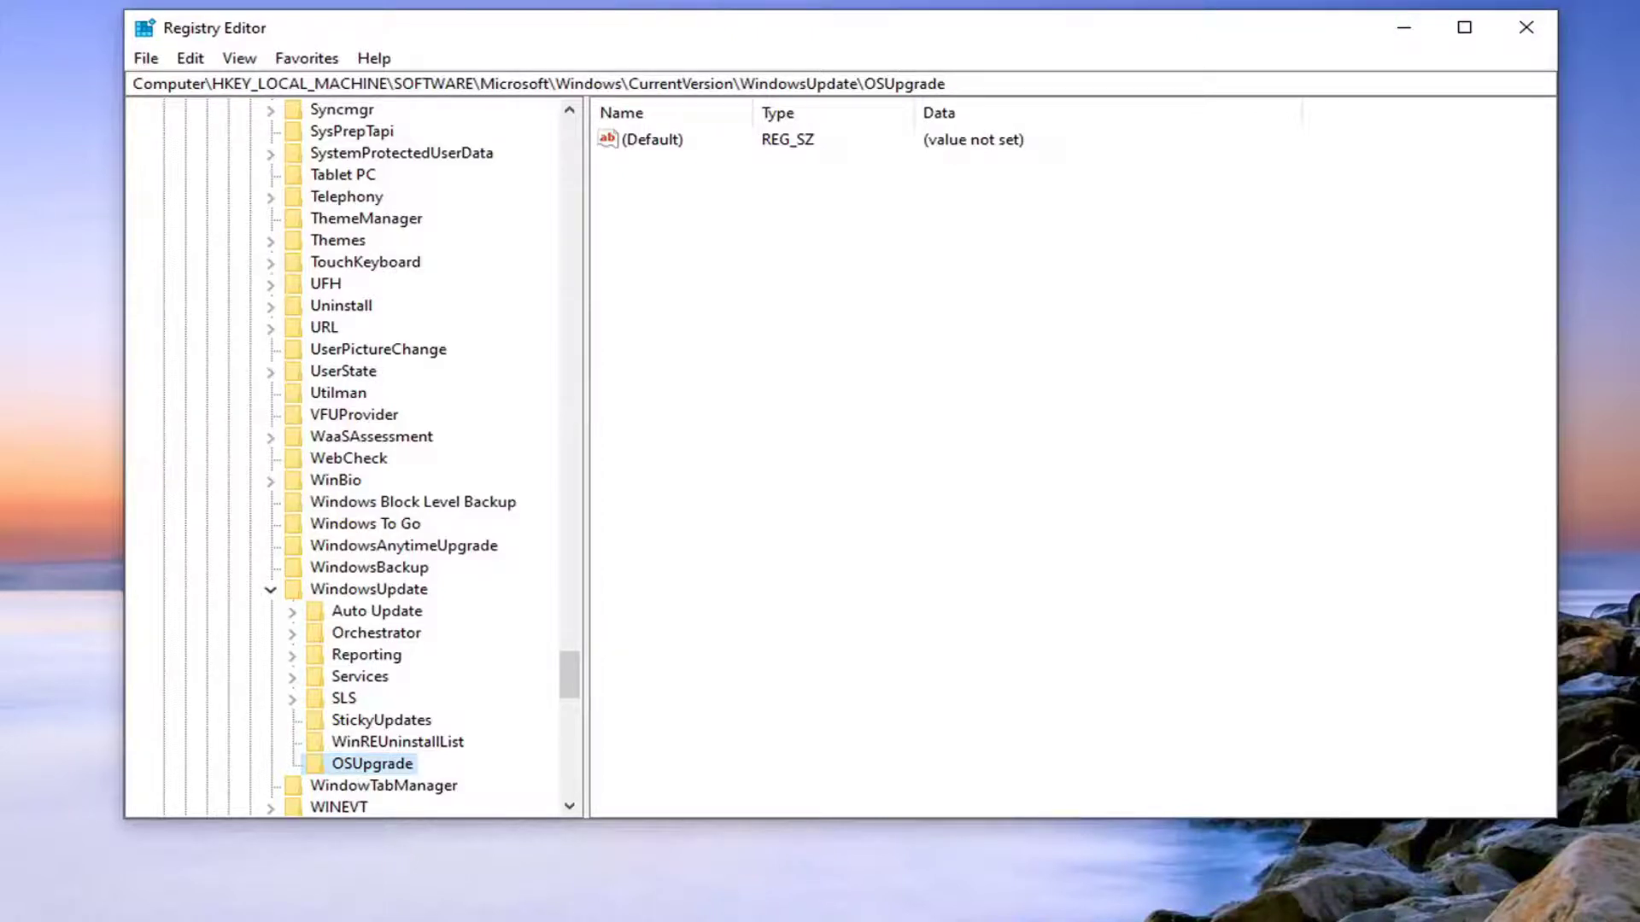
{"action": "left_click", "coordinate": [679, 224]}
Add a DWORD (32-bit) value named AllowOSUpgrade to the OSUpgrade key
{"action": "right_click", "coordinate": [665, 196]}
{"action": "mouse_move", "coordinate": [564, 263]}
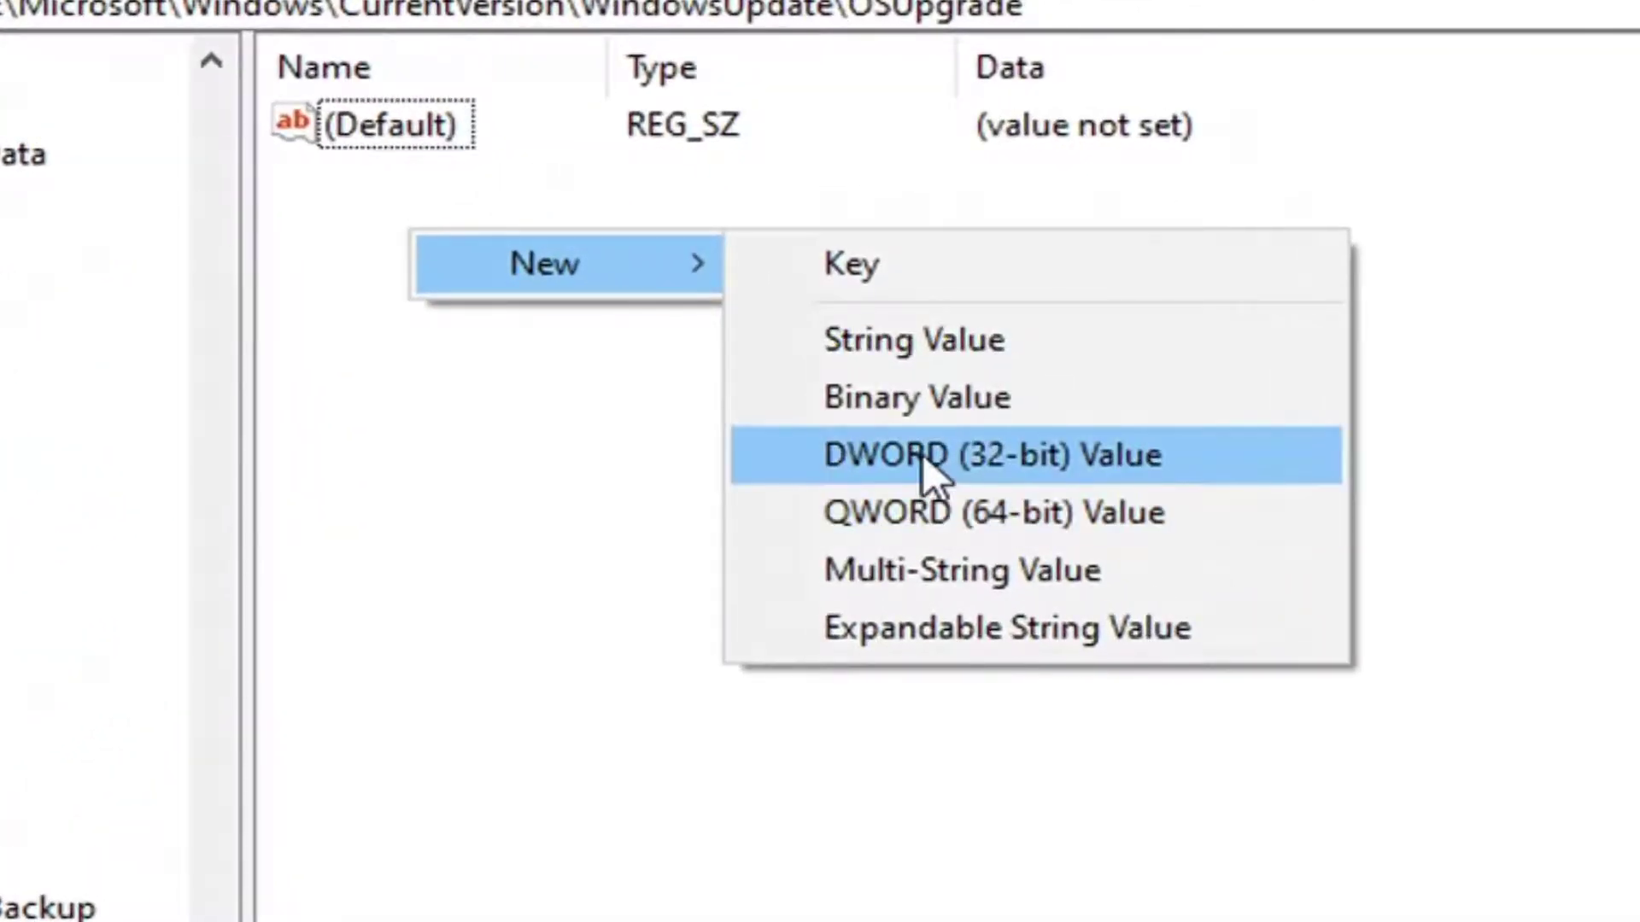
{"action": "left_click", "coordinate": [923, 455]}
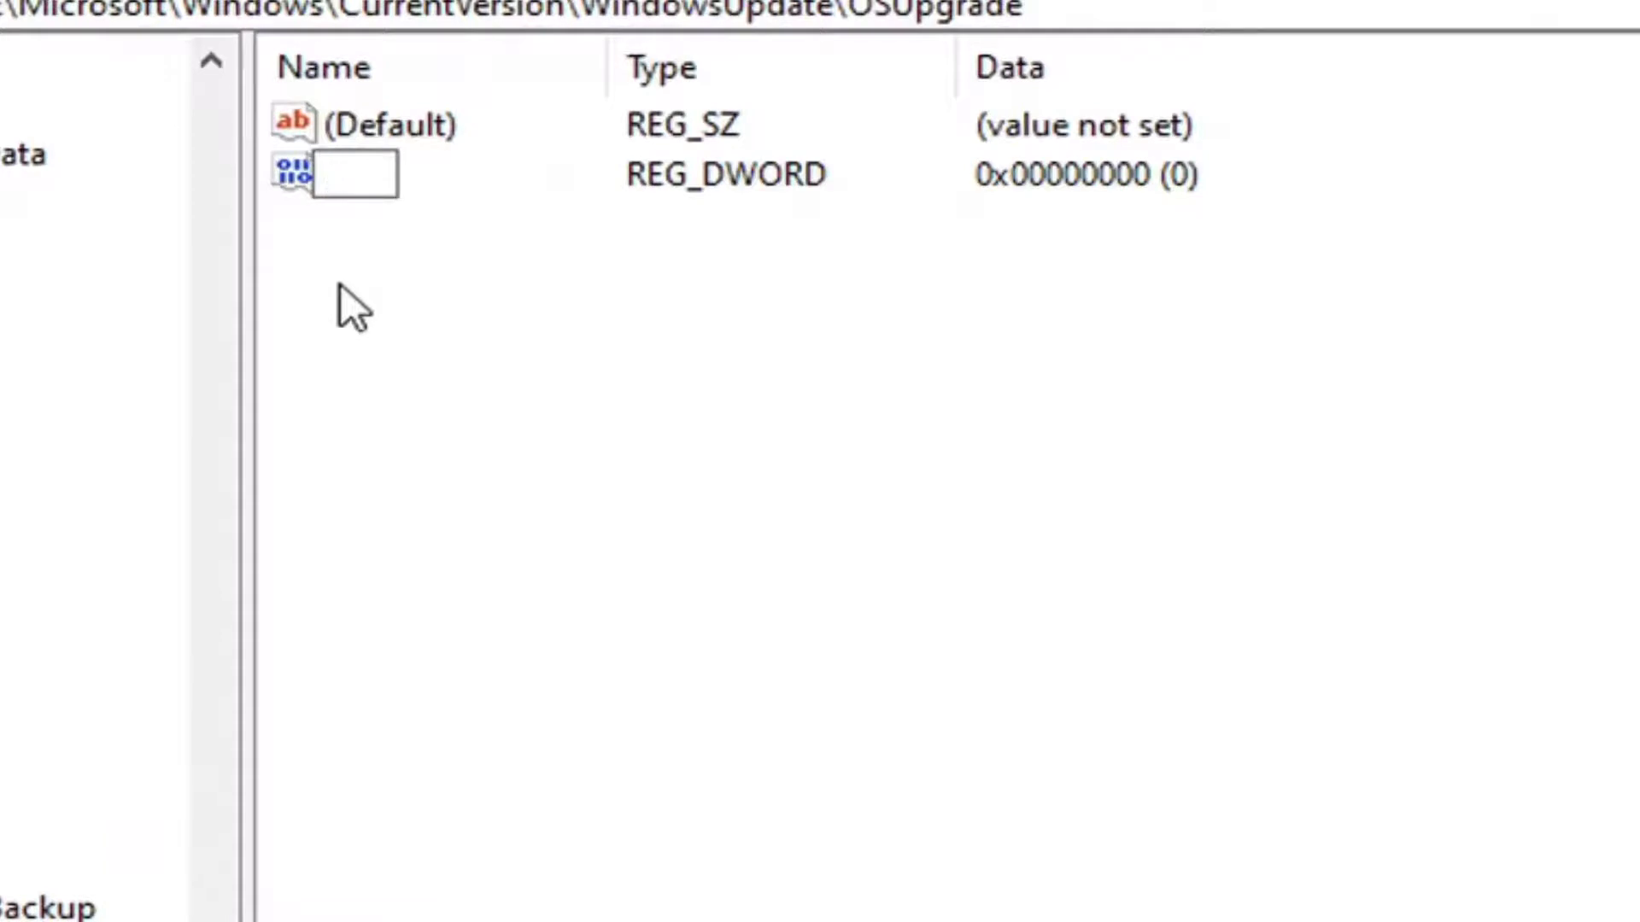
{"action": "type", "text": "AllowOS"}
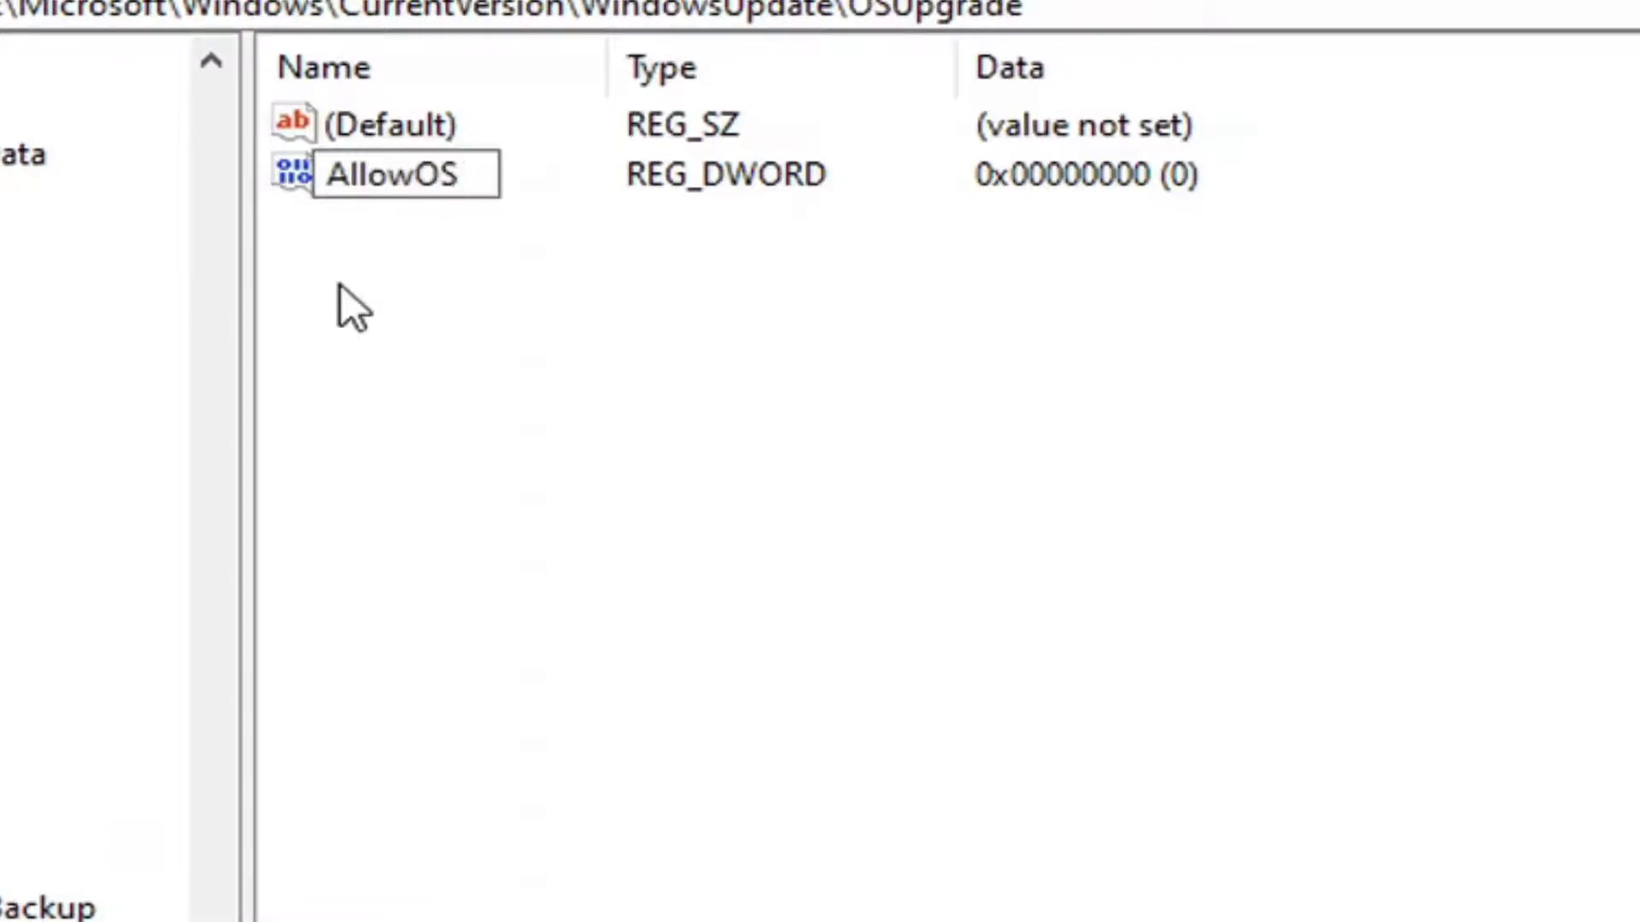
{"action": "type", "text": "Upgrade"}
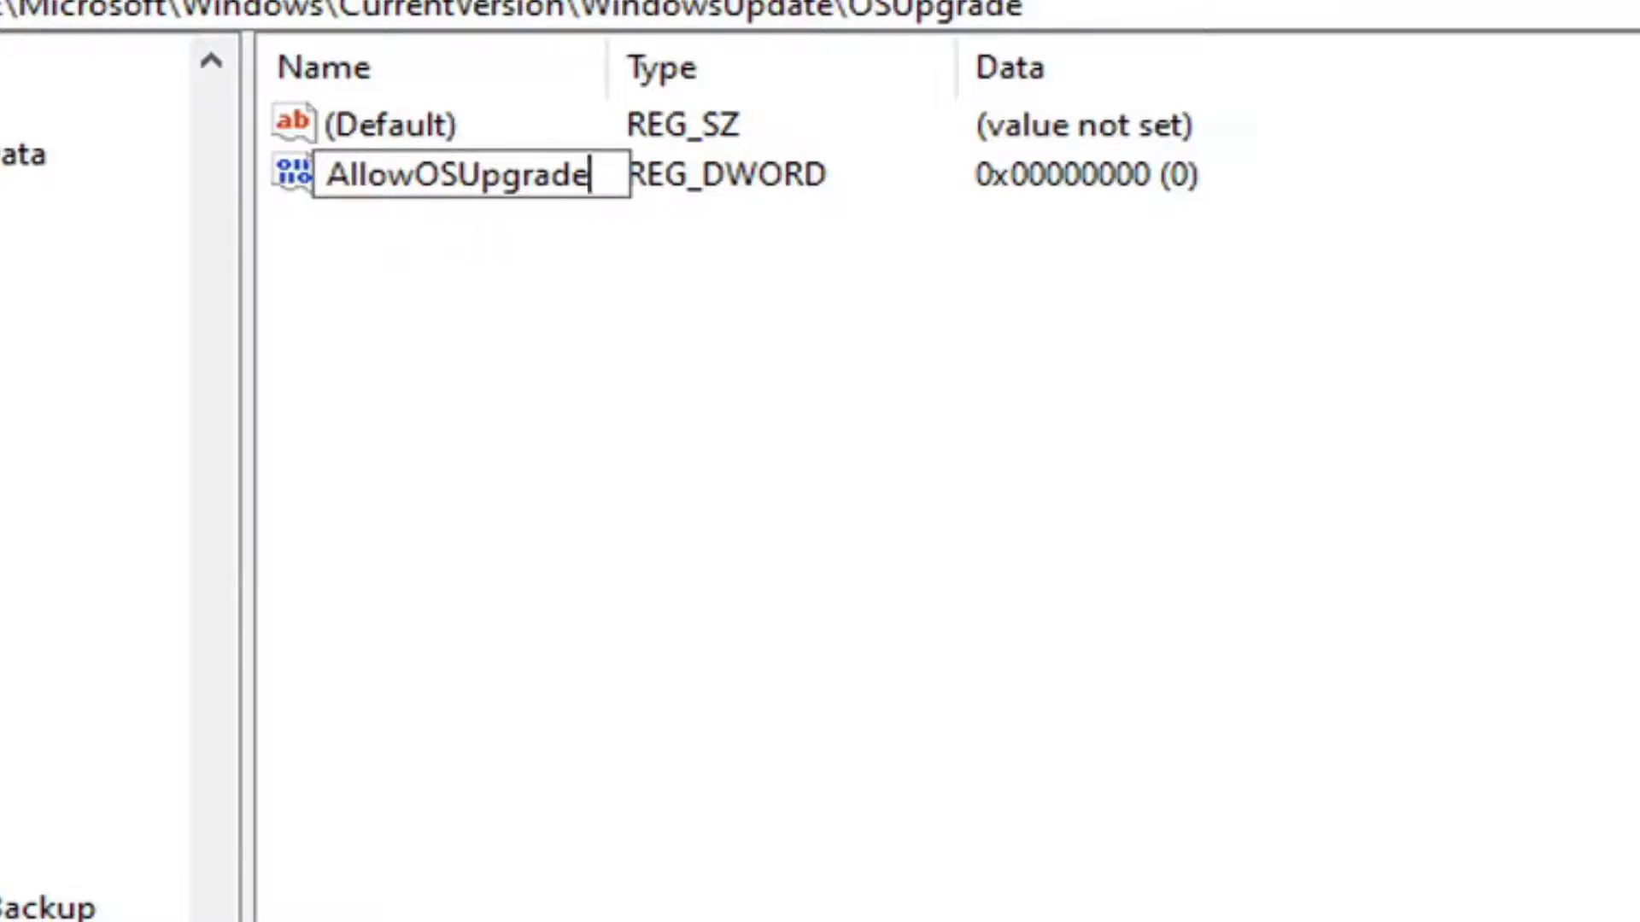
{"action": "key", "text": "Return"}
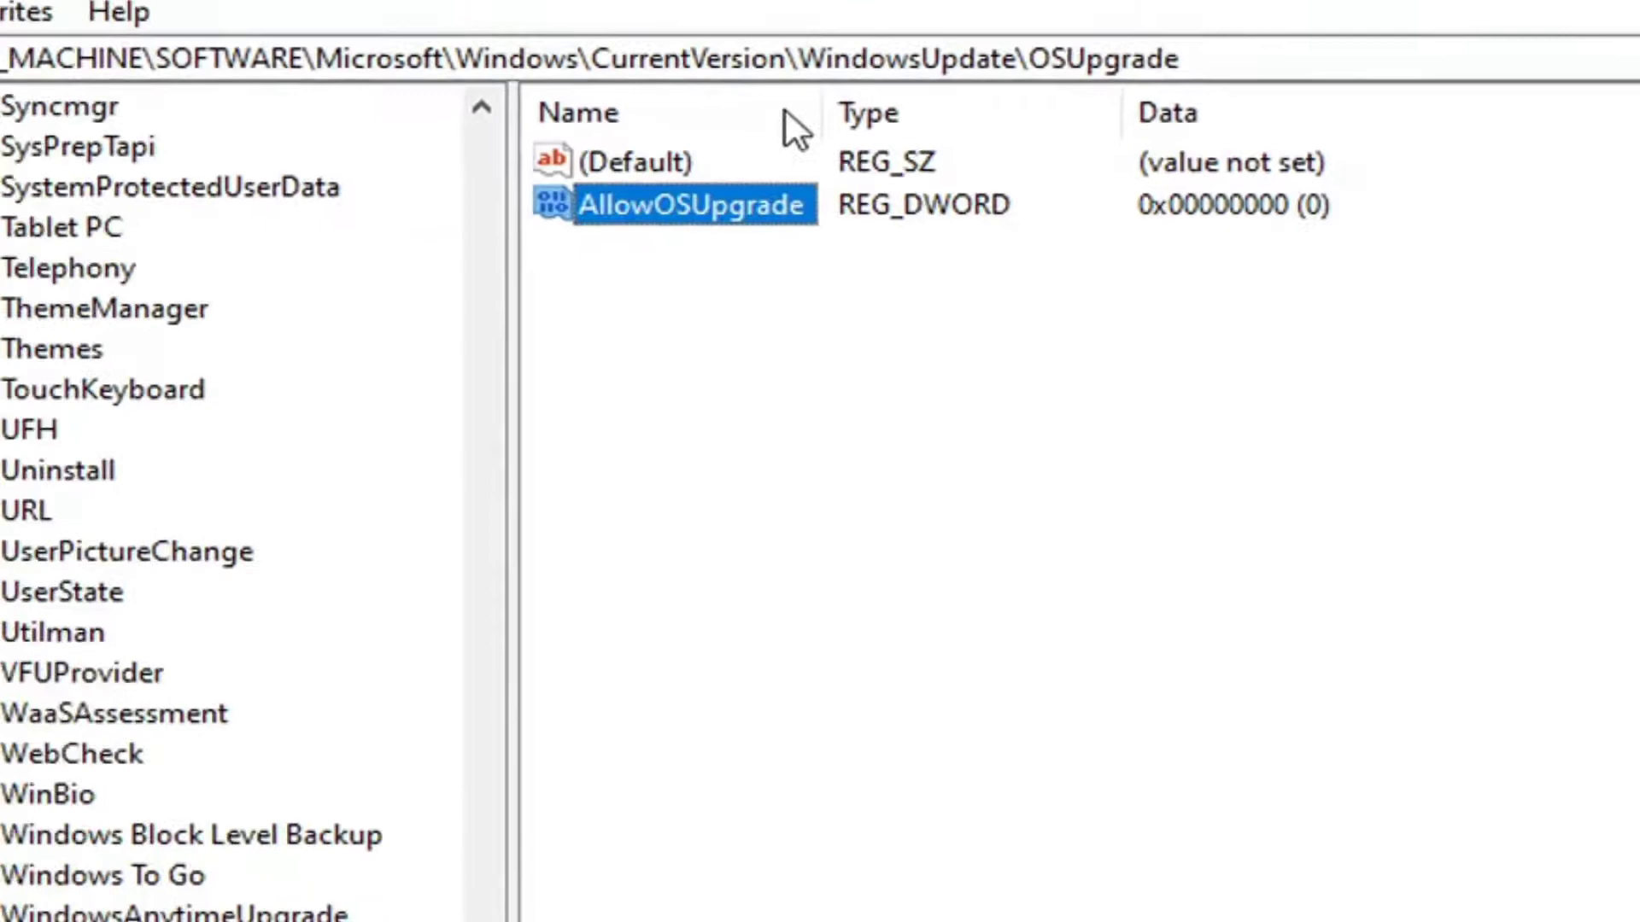
Change AllowOSUpgrade's value data from 0 to 1
{"action": "double_click", "coordinate": [864, 231]}
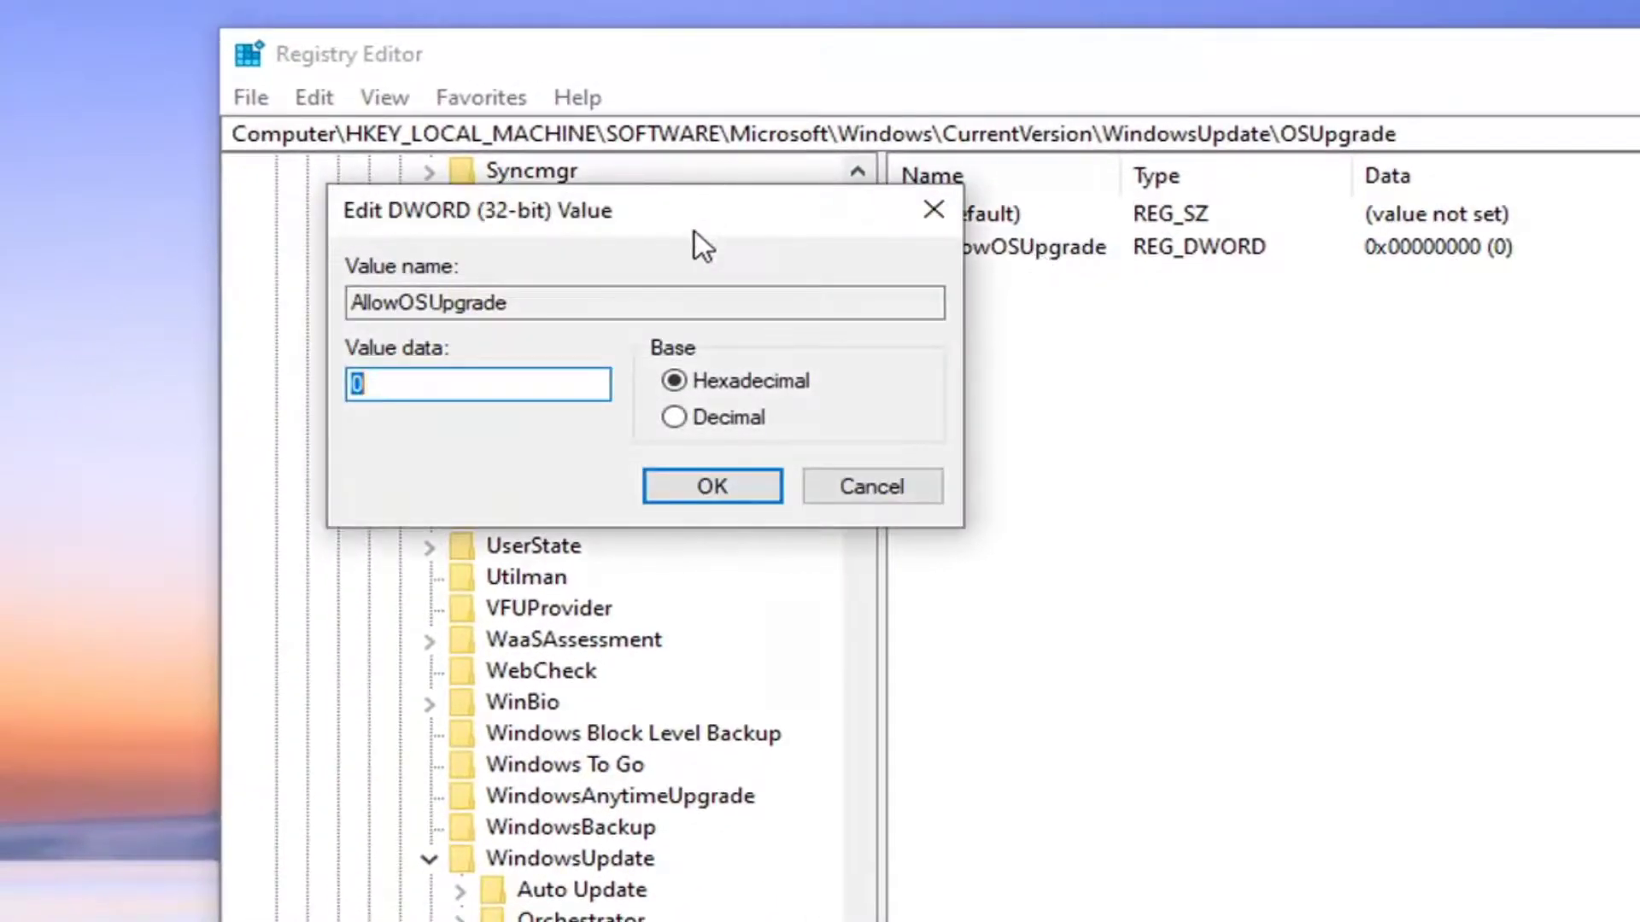
{"action": "type", "text": "1"}
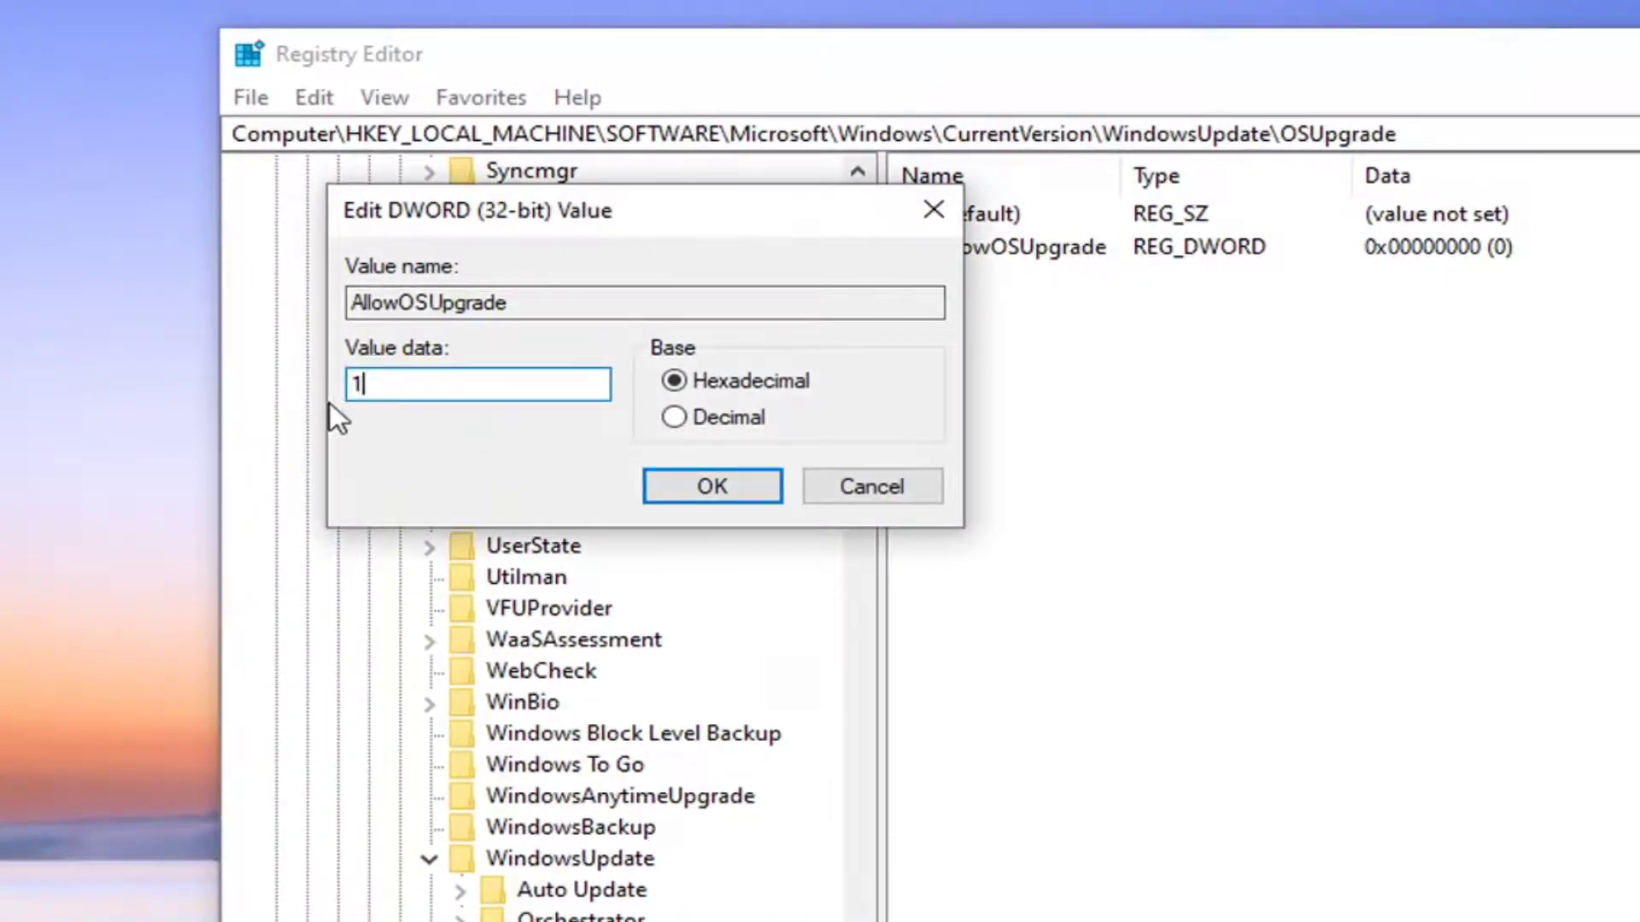
{"action": "left_click", "coordinate": [709, 487]}
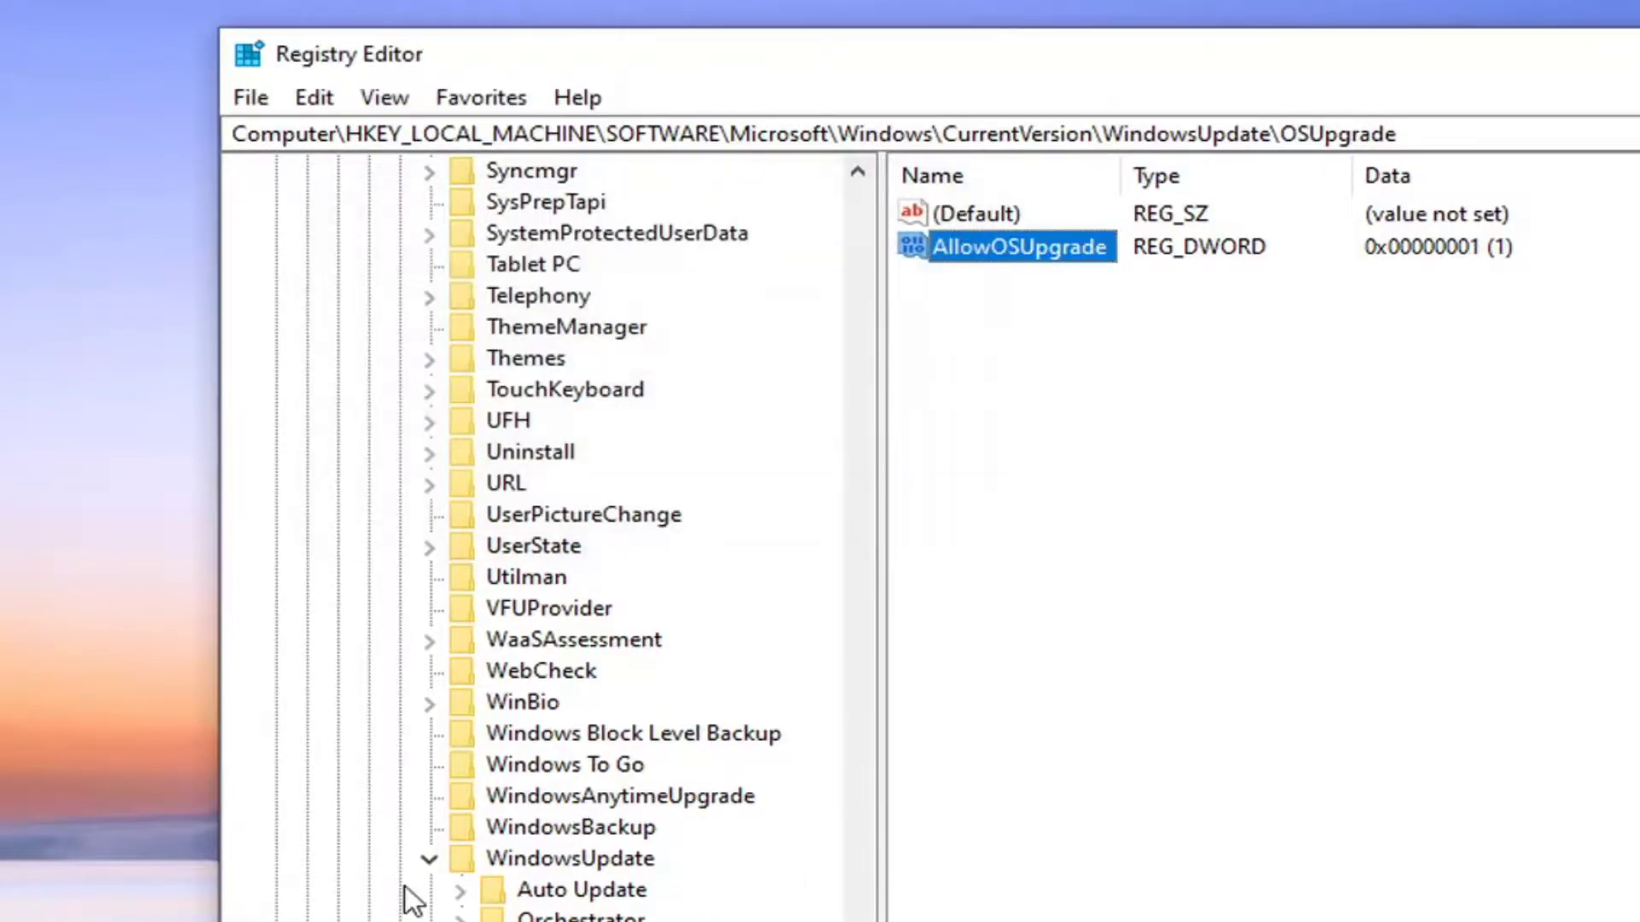
Collapse the tree from WindowsUpdate back to Computer and close Registry Editor
{"action": "left_click", "coordinate": [429, 859]}
{"action": "scroll", "coordinate": [461, 770], "scroll_direction": "up", "scroll_amount": 5}
{"action": "scroll", "coordinate": [448, 705], "scroll_direction": "up", "scroll_amount": 5}
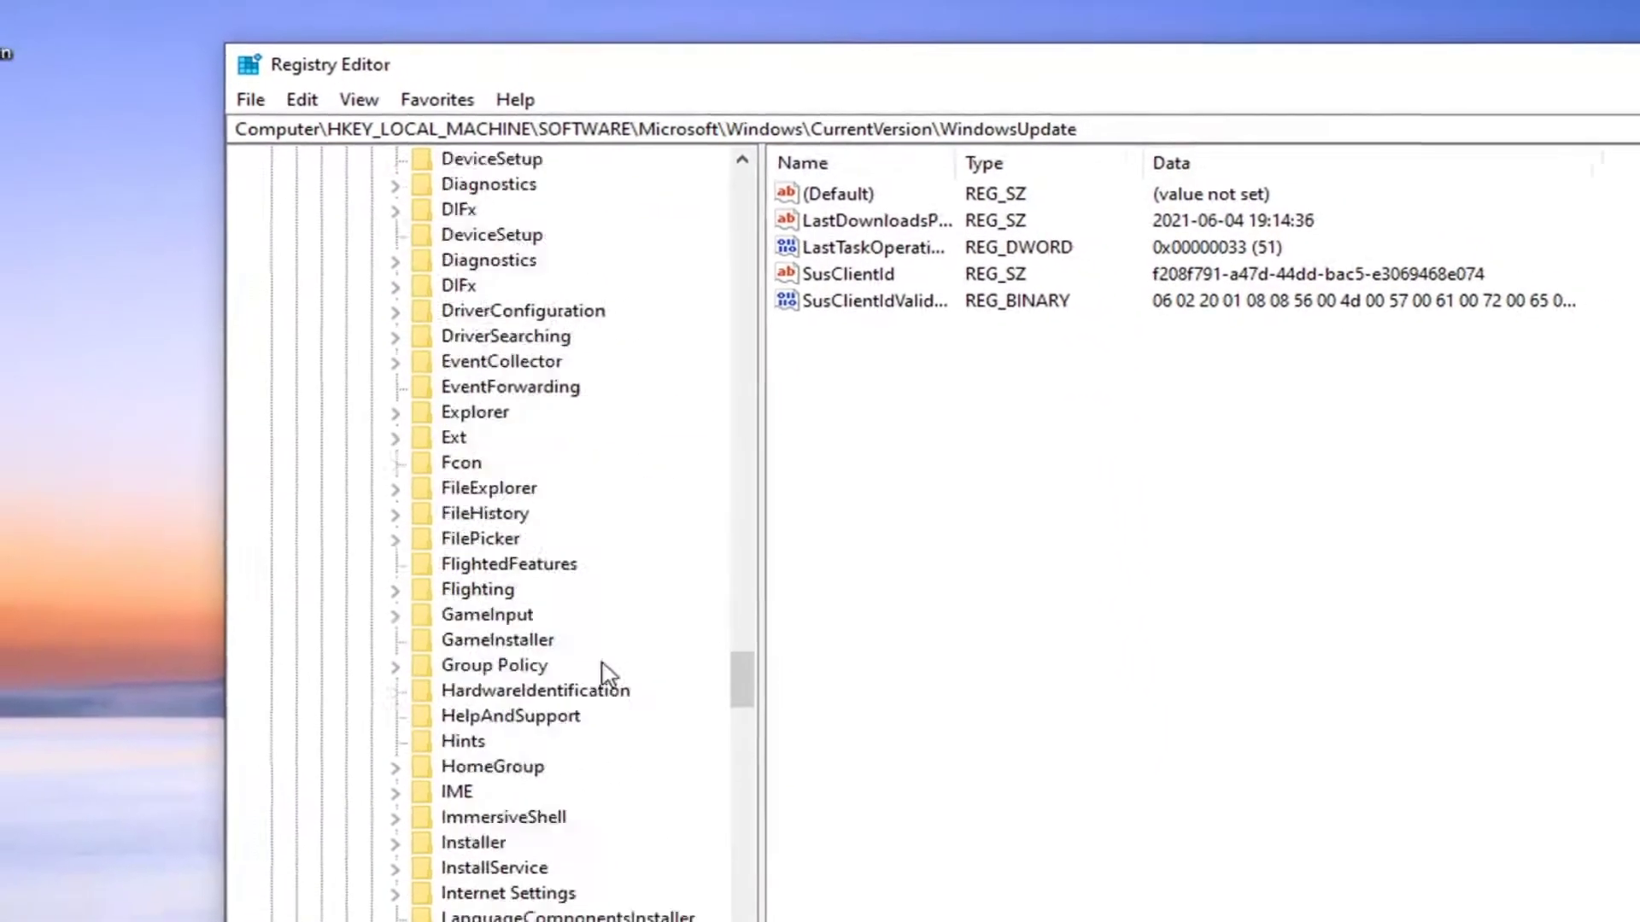
{"action": "left_click_drag", "start_coordinate": [796, 807], "coordinate": [620, 433]}
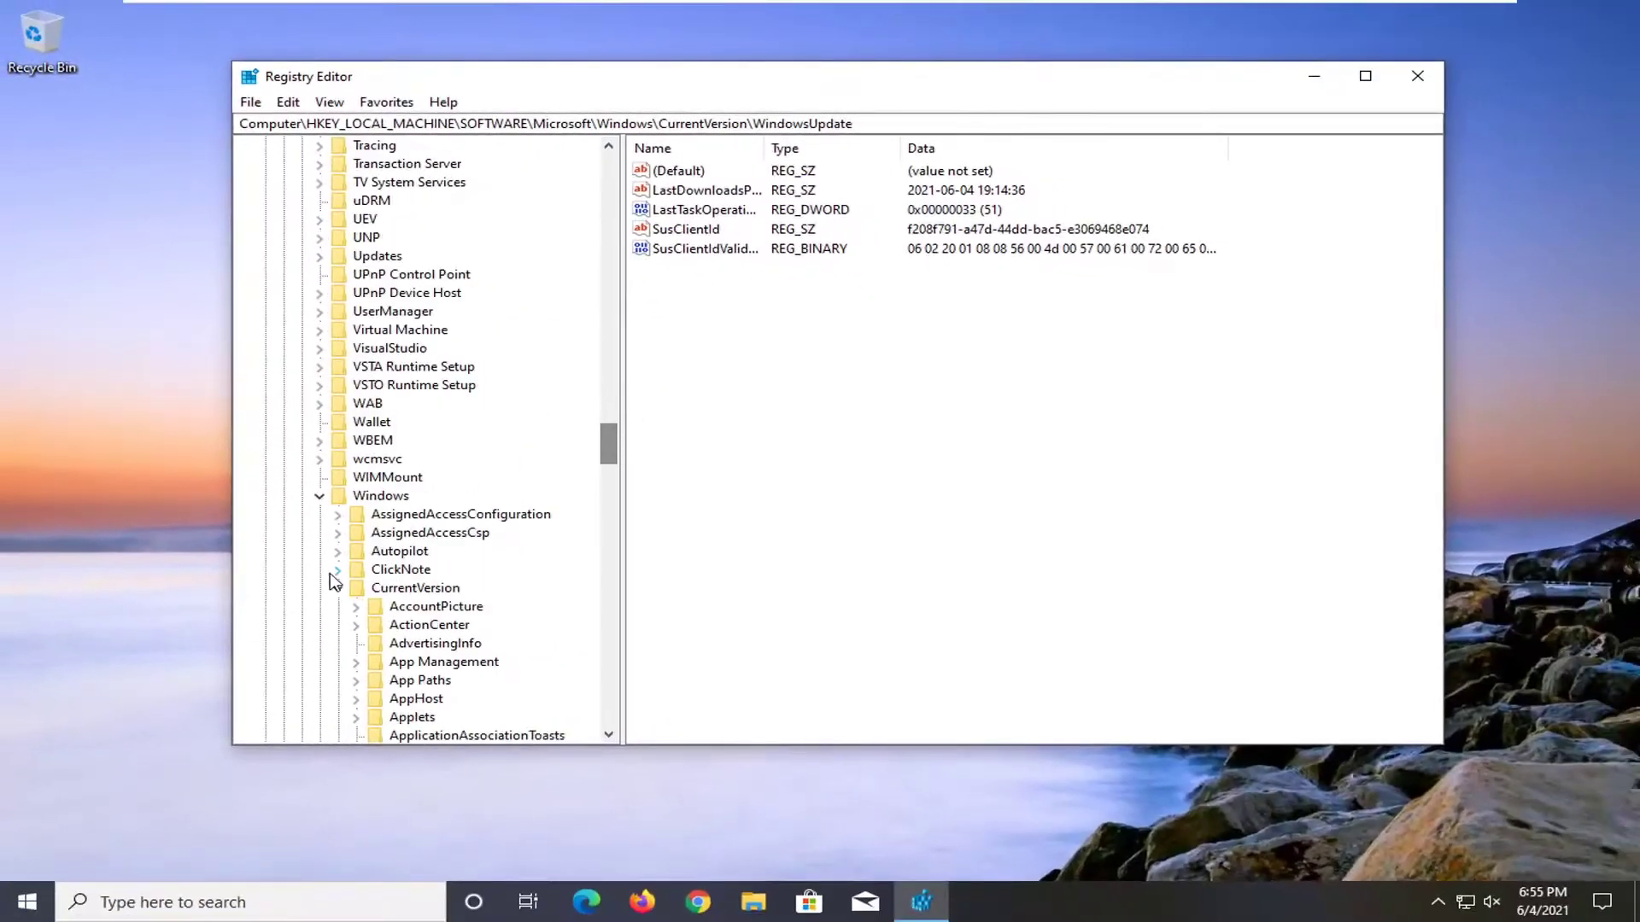
{"action": "scroll", "coordinate": [577, 461], "scroll_direction": "down", "scroll_amount": 5}
{"action": "scroll", "coordinate": [384, 513], "scroll_direction": "up", "scroll_amount": 5}
{"action": "left_click", "coordinate": [337, 589]}
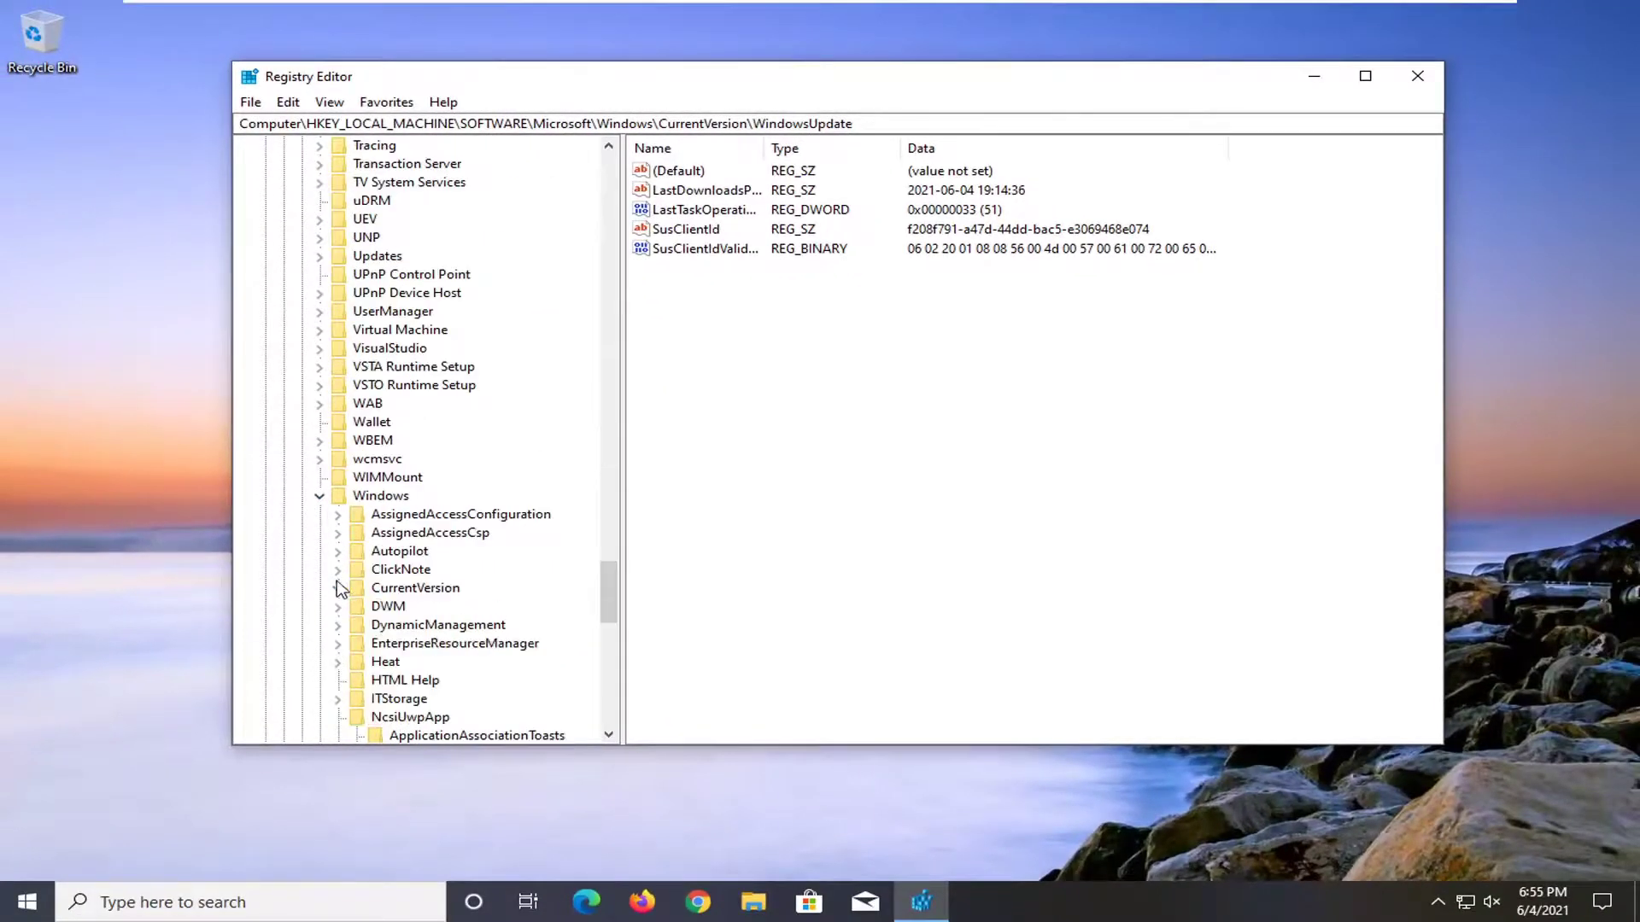
{"action": "left_click", "coordinate": [319, 497]}
{"action": "left_click_drag", "start_coordinate": [613, 626], "coordinate": [610, 397]}
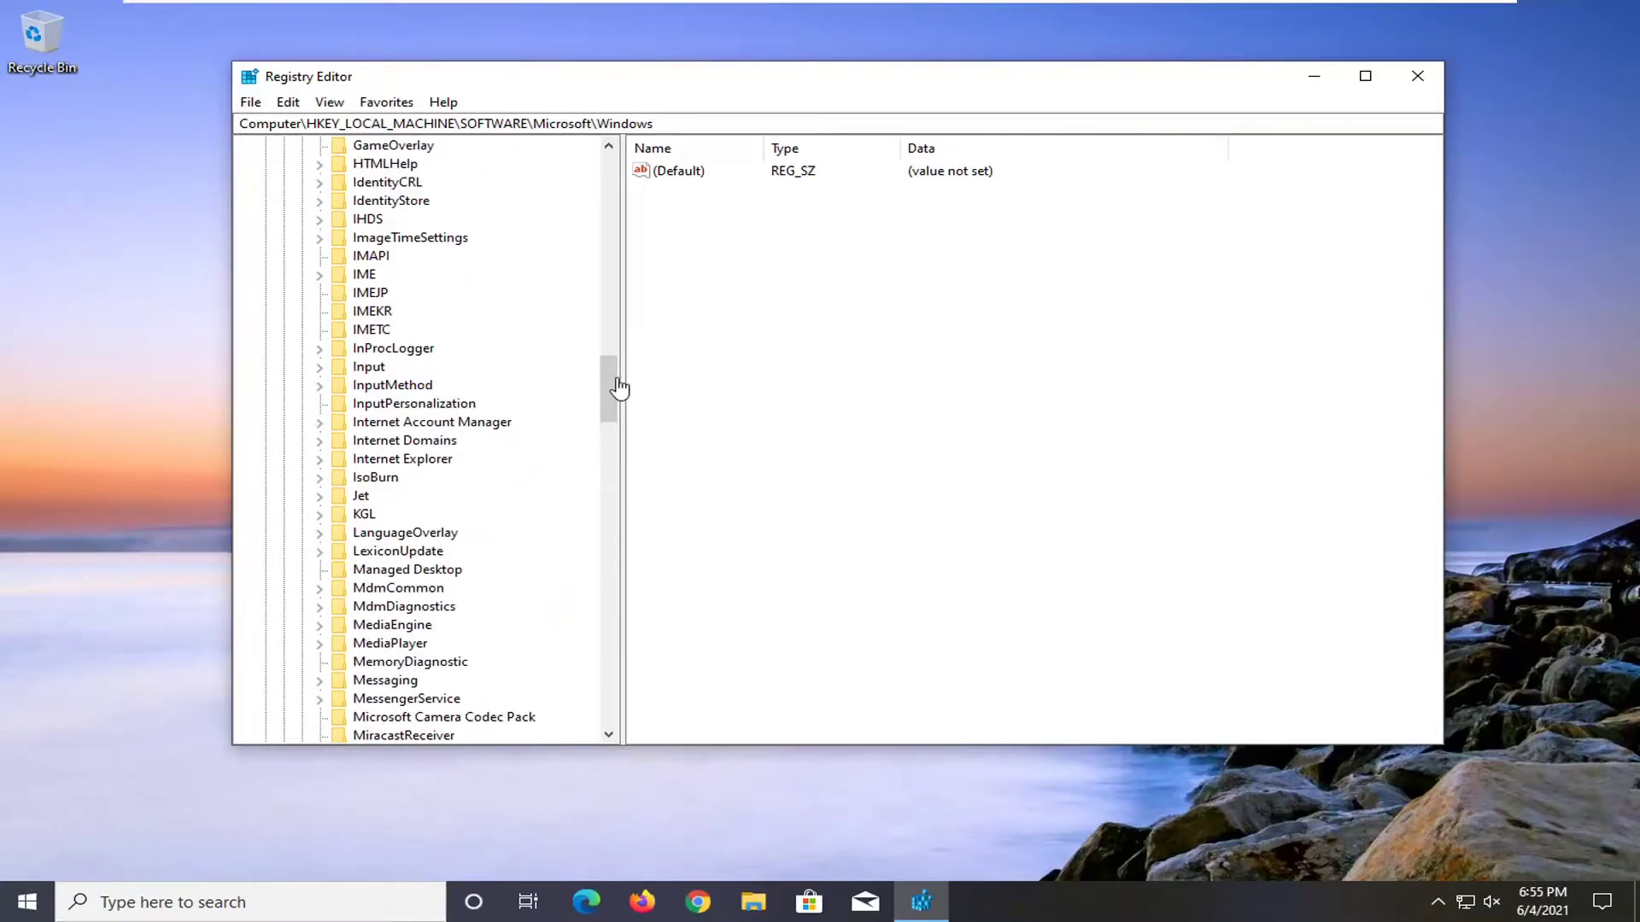
{"action": "left_click_drag", "start_coordinate": [610, 385], "coordinate": [608, 209]}
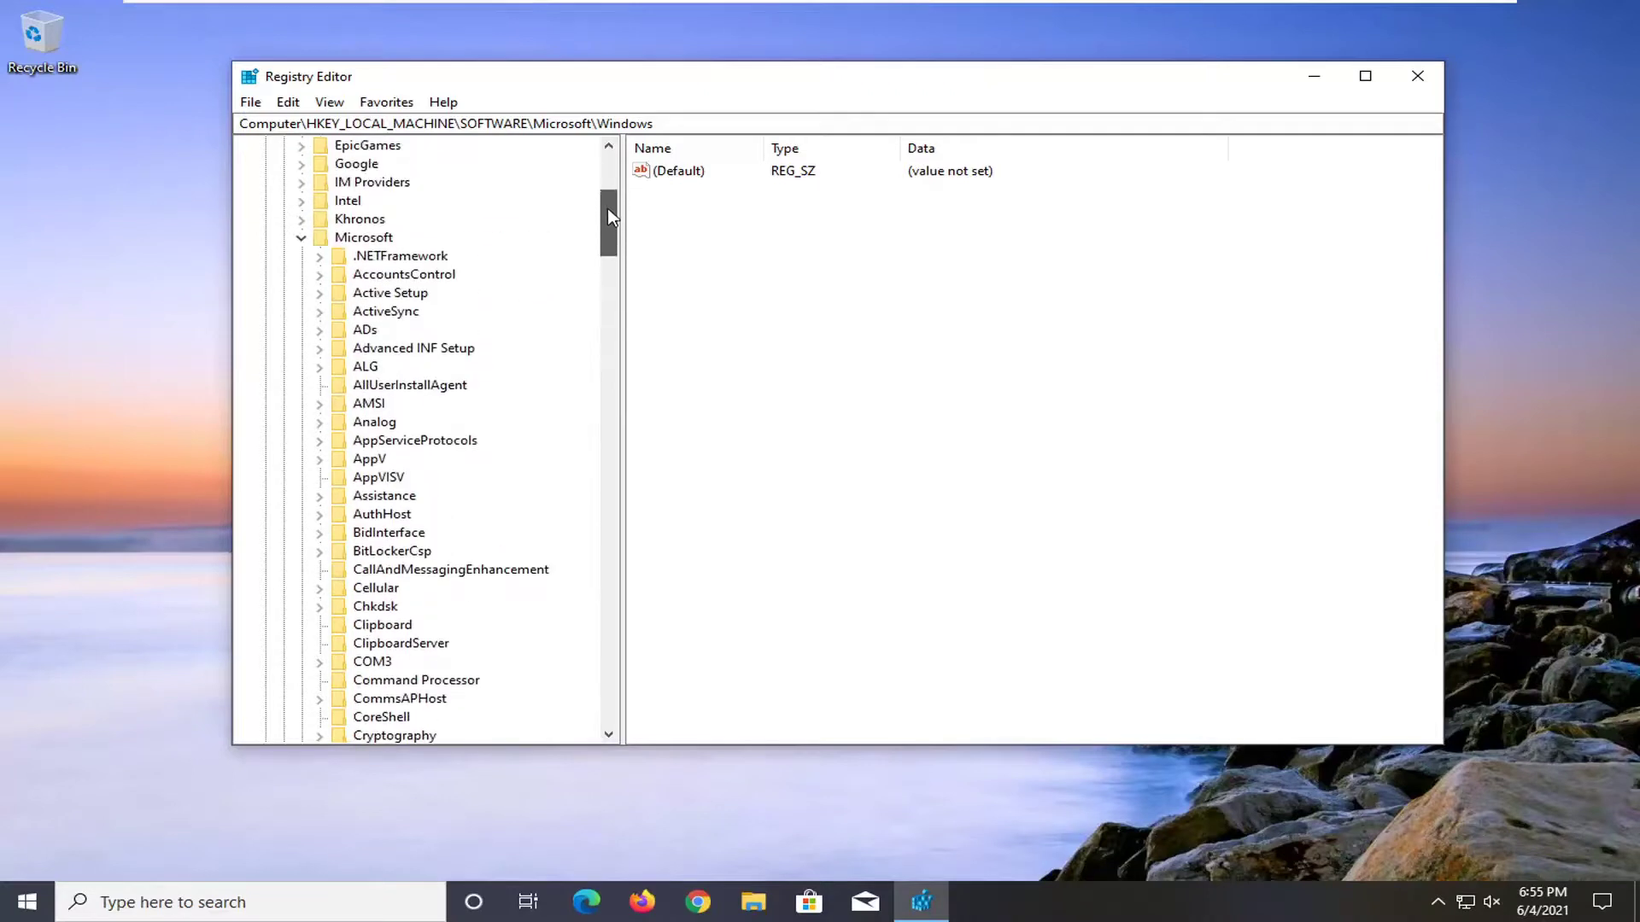
{"action": "left_click", "coordinate": [302, 322]}
{"action": "left_click", "coordinate": [285, 294]}
{"action": "left_click", "coordinate": [265, 201]}
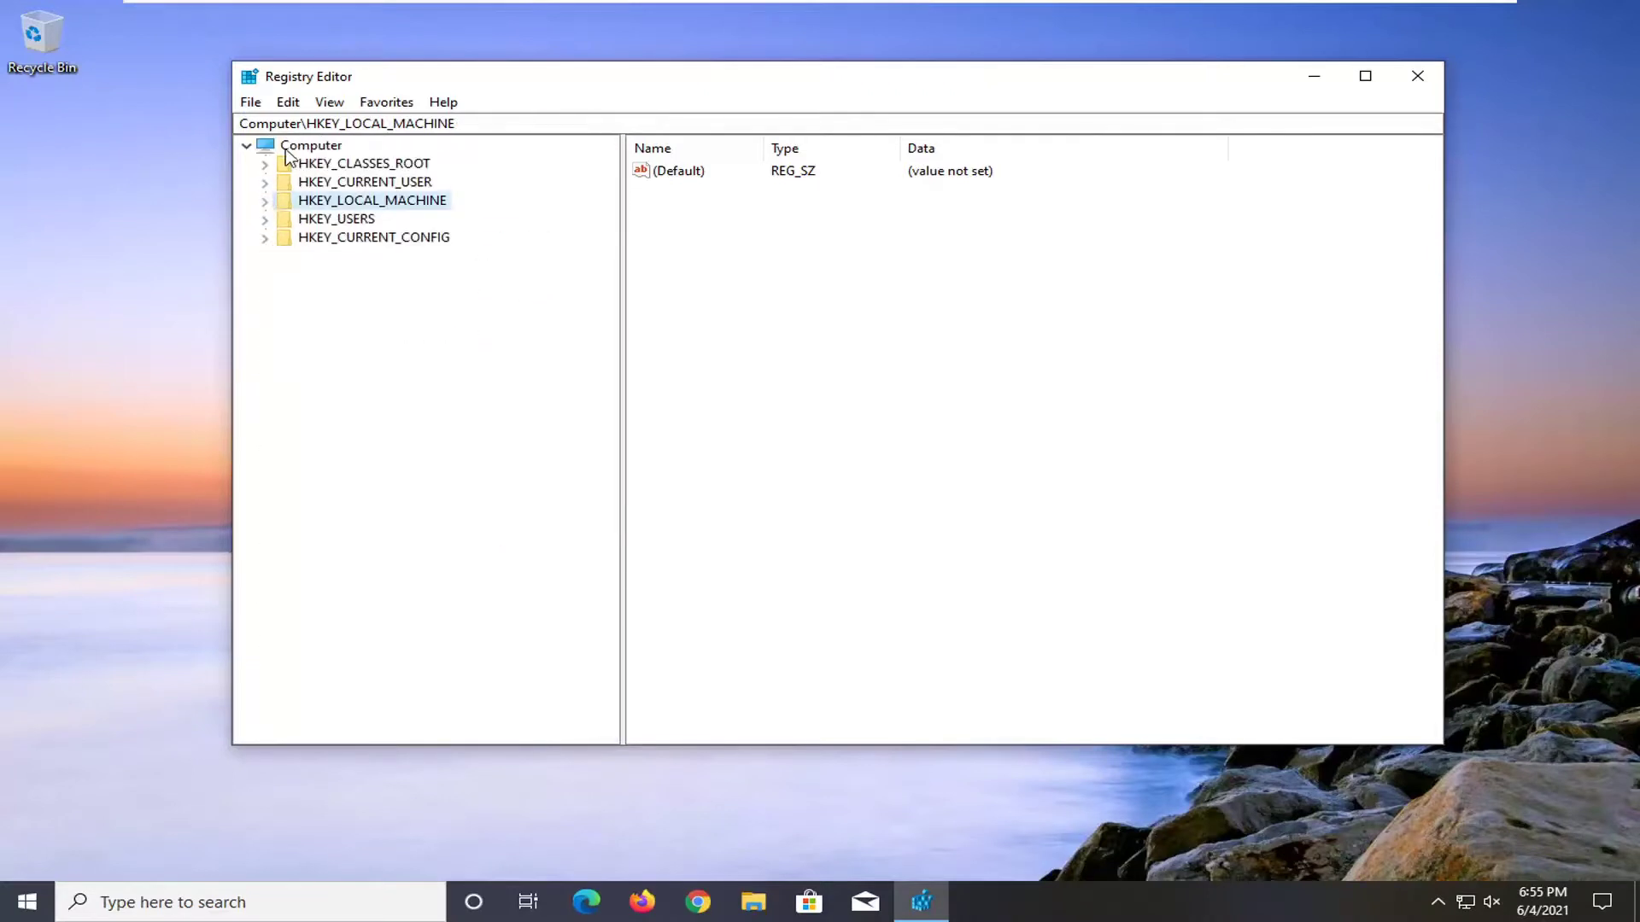
{"action": "left_click", "coordinate": [310, 145]}
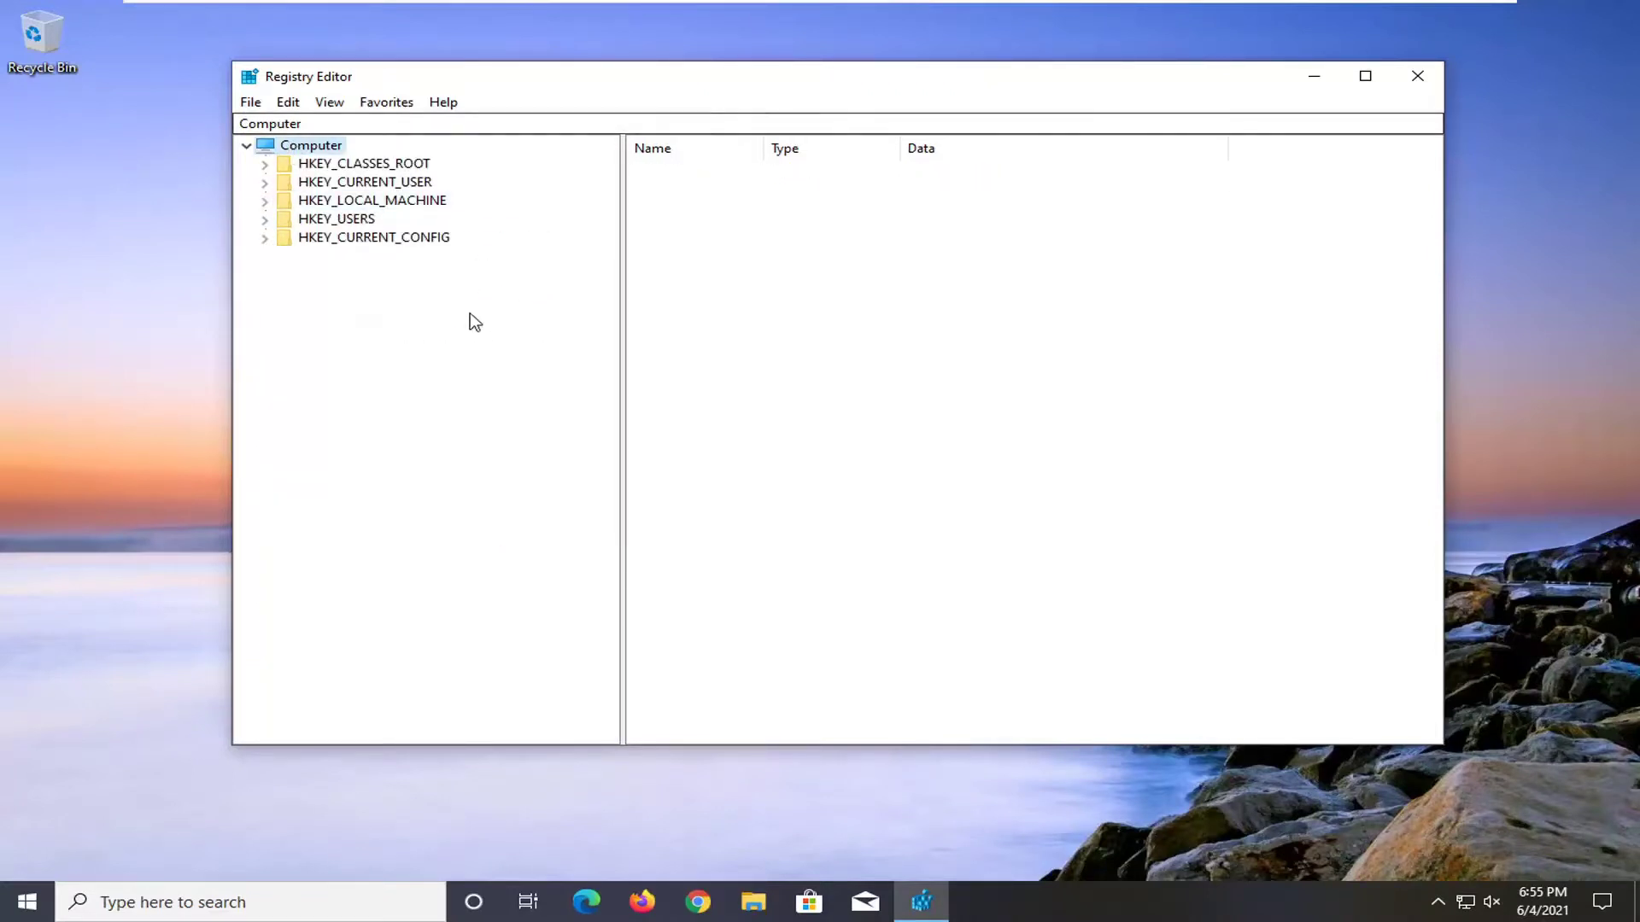
{"action": "left_click", "coordinate": [1419, 77]}
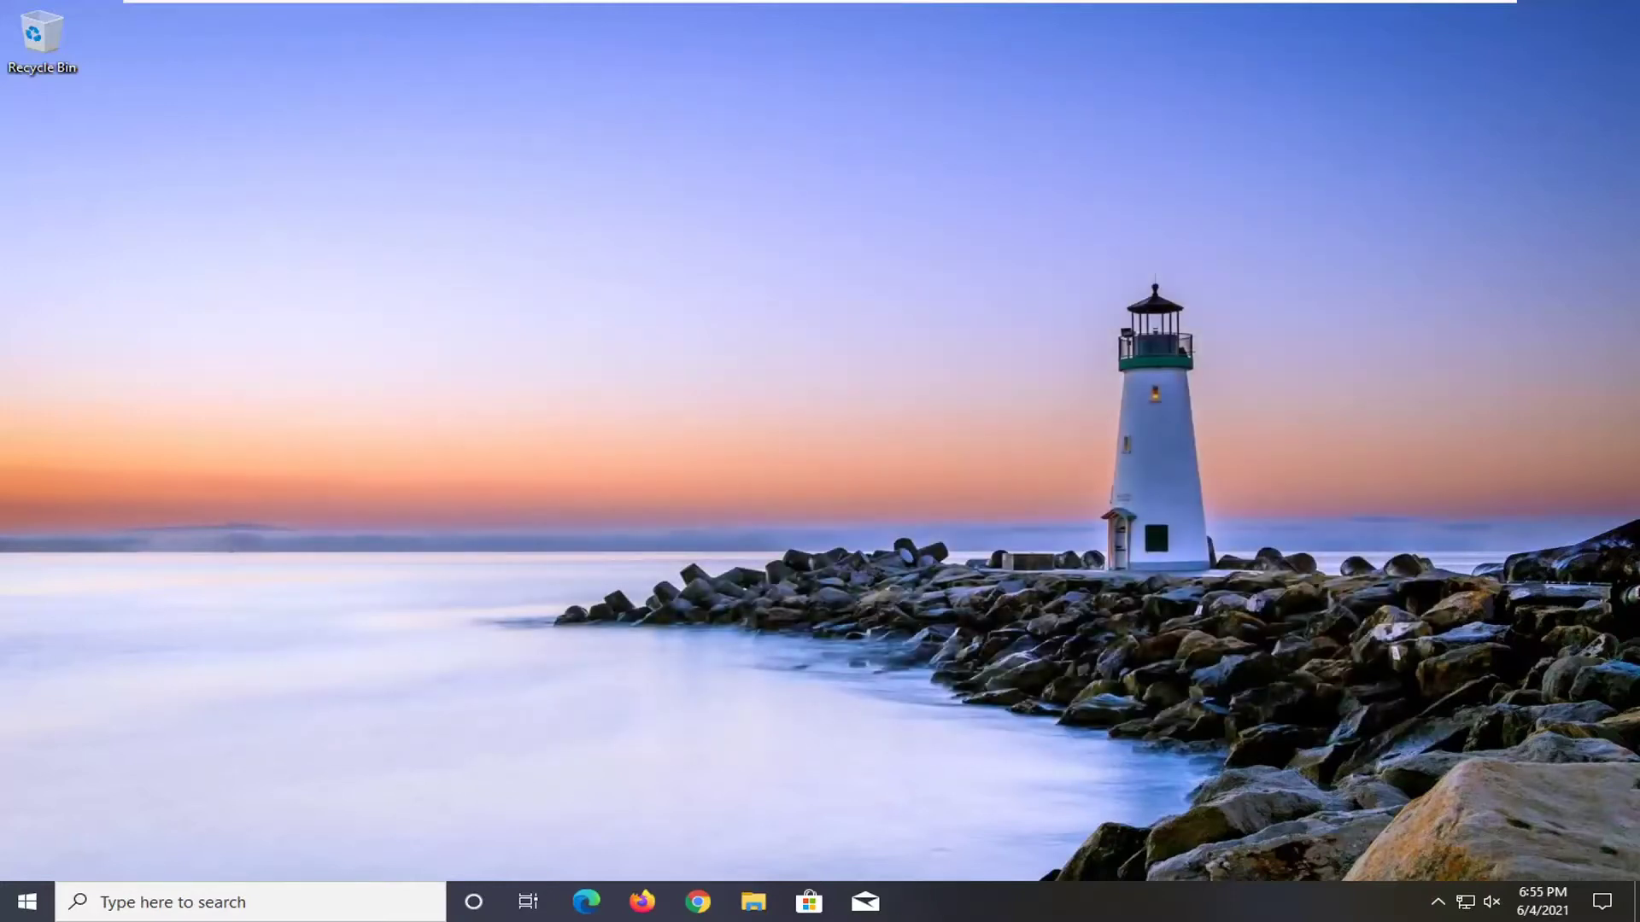